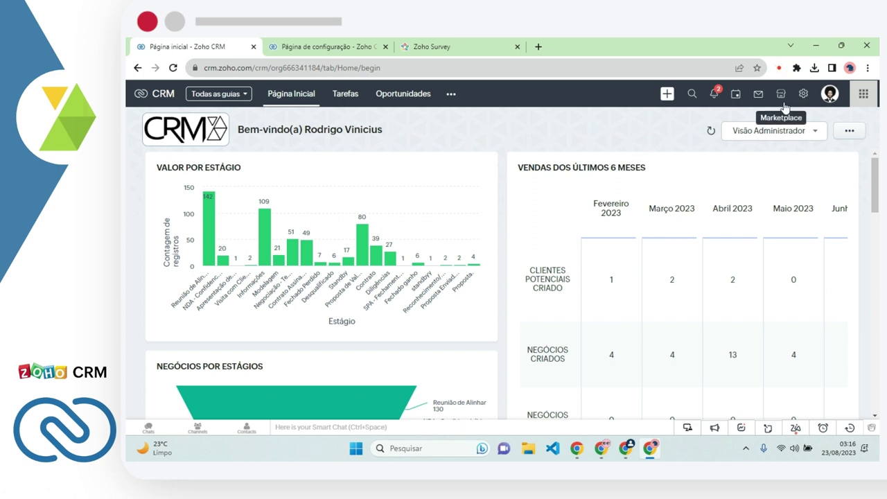
Step: Open the Produção layout of the Oportunidades module from the CRM module and field settings
click(804, 95)
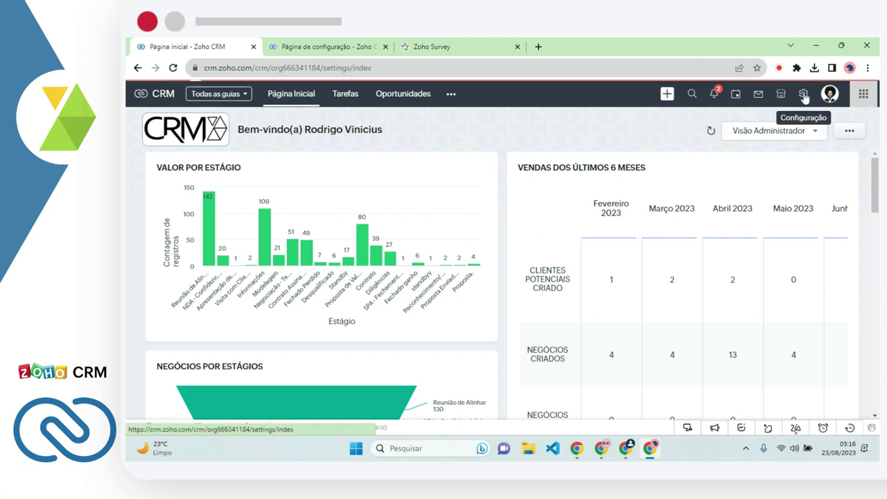
click(627, 190)
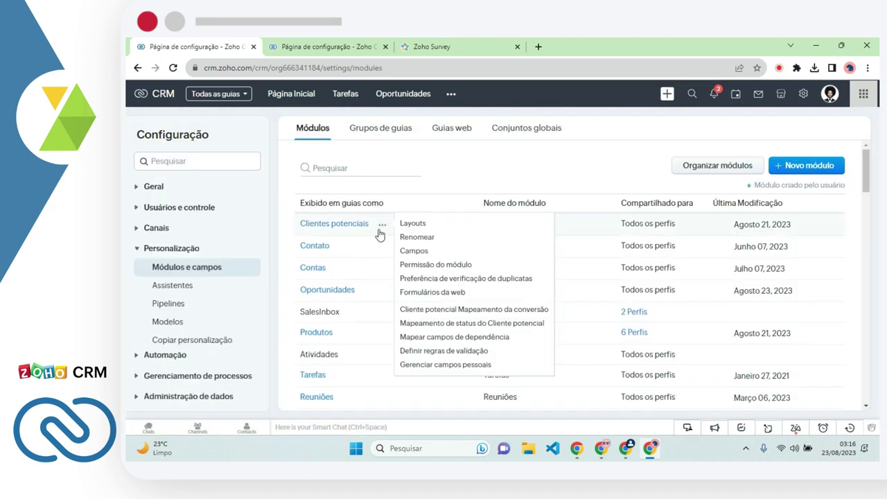
mouse_move(338, 295)
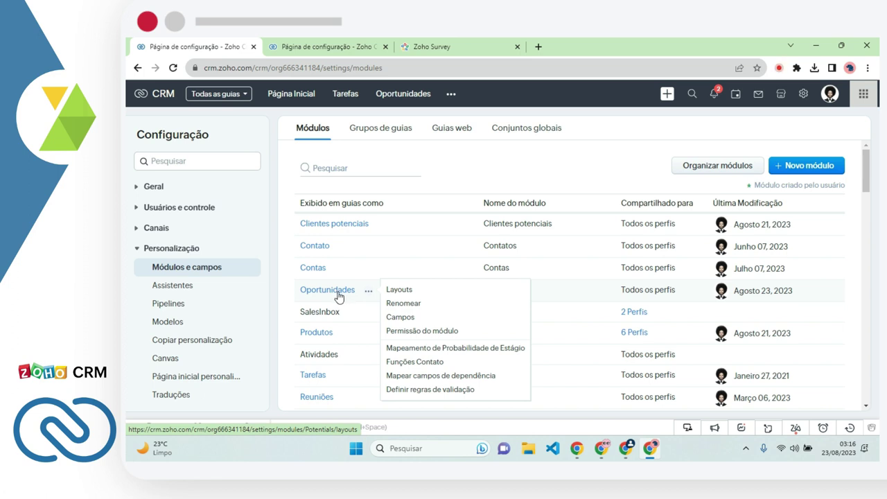
click(338, 296)
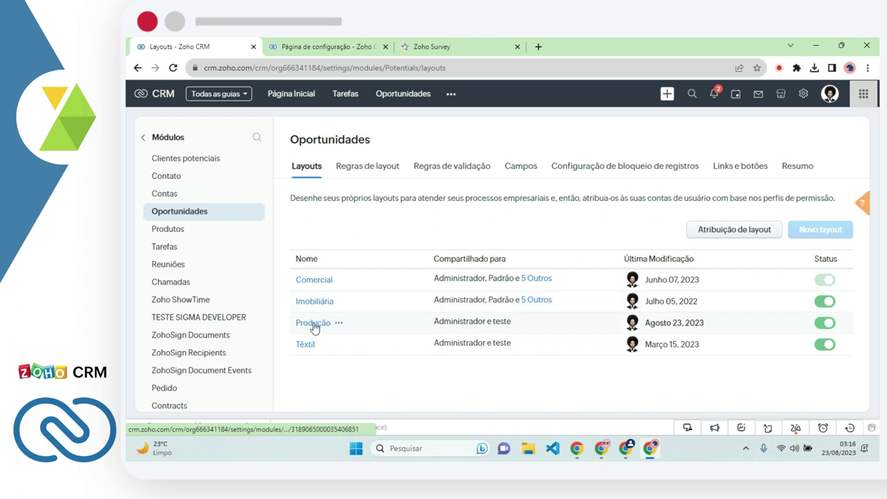
click(313, 323)
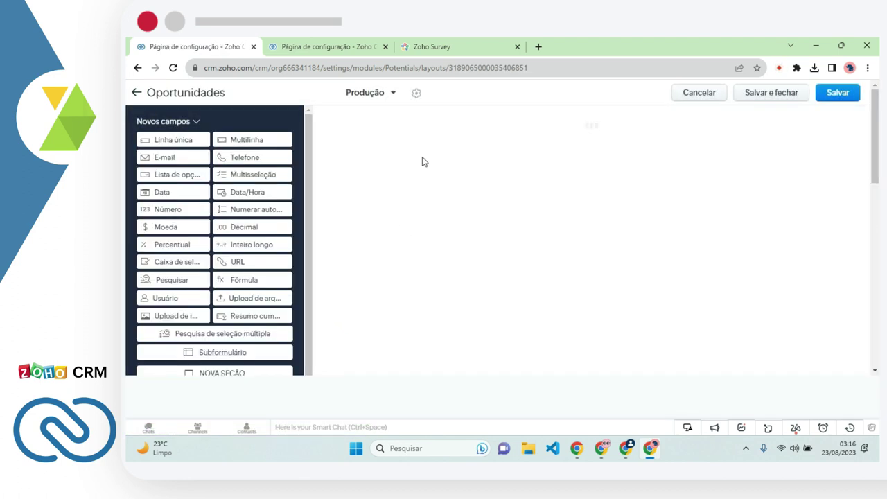
Step: Examine the Nome da Pesquisa and Nota Projeto fields in the layout's Pesquisa Survey section and leave without changes
scroll(457, 200, down, 10)
scroll(460, 200, down, 1)
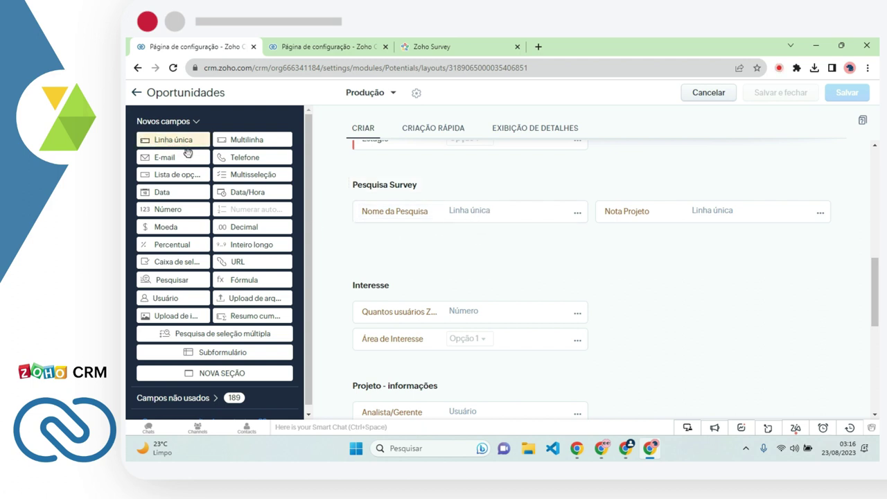
click(428, 213)
click(431, 212)
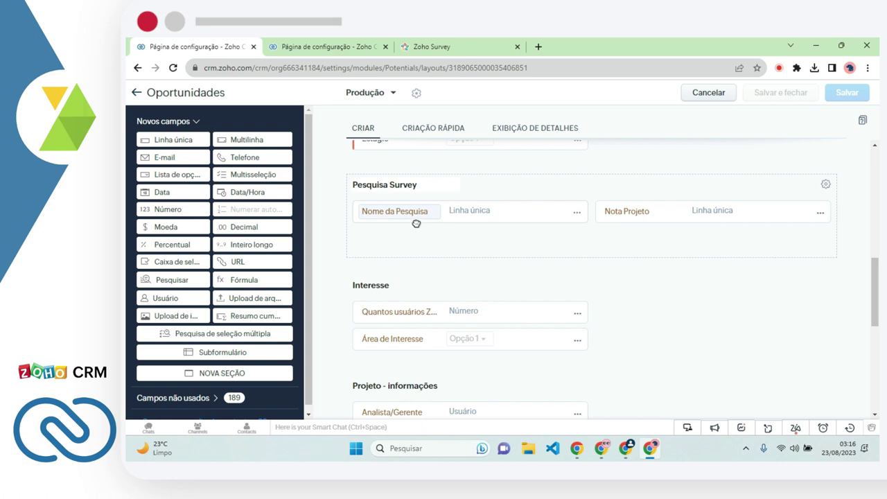
drag(607, 215, 665, 211)
click(659, 227)
click(714, 96)
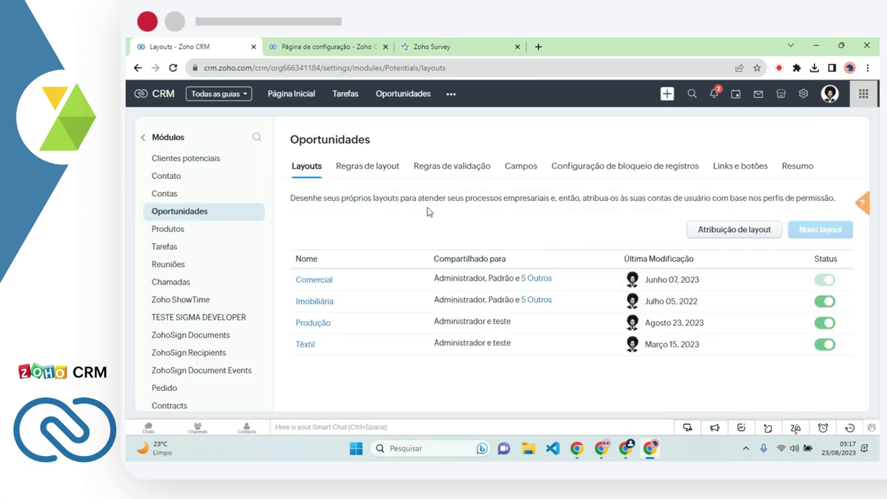
Step: Switch to Zoho Survey and open the survey "Pesquisa satisfação do projeto" for editing
click(451, 47)
click(355, 262)
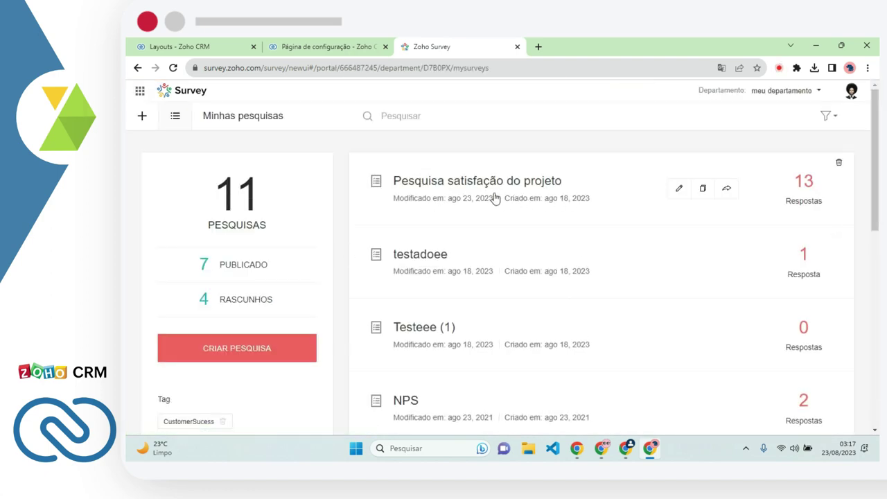
click(678, 192)
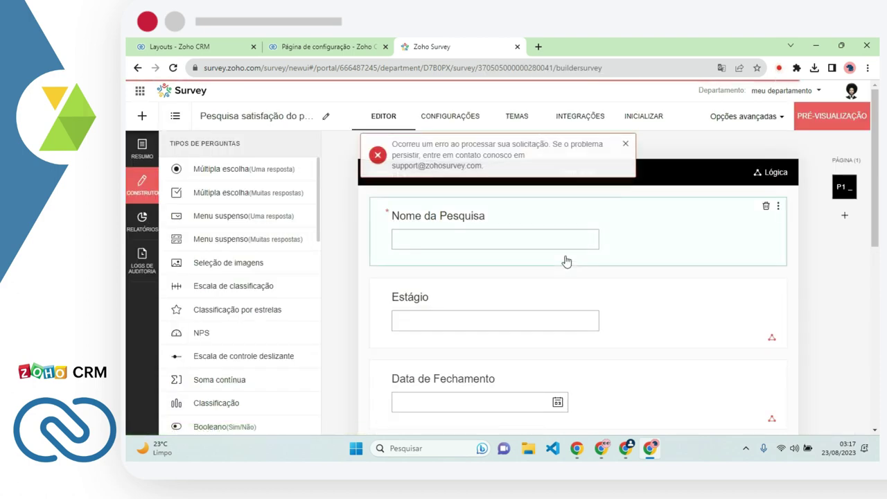
click(622, 146)
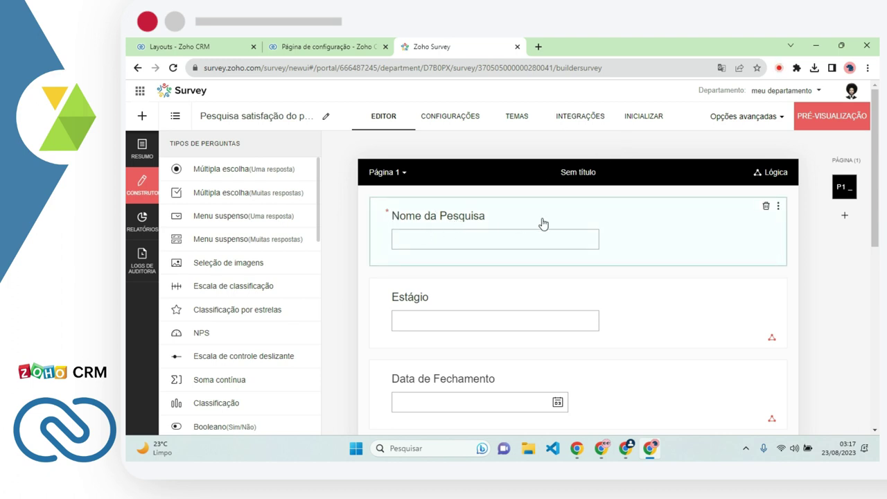
Step: Add a Resposta curta question above Nome da Pesquisa and make it mandatory
scroll(254, 245, down, 5)
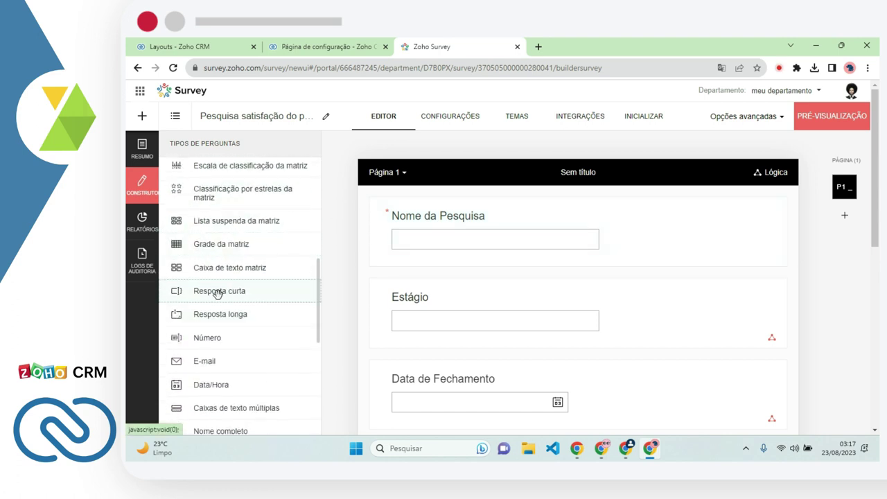
drag(208, 292, 422, 214)
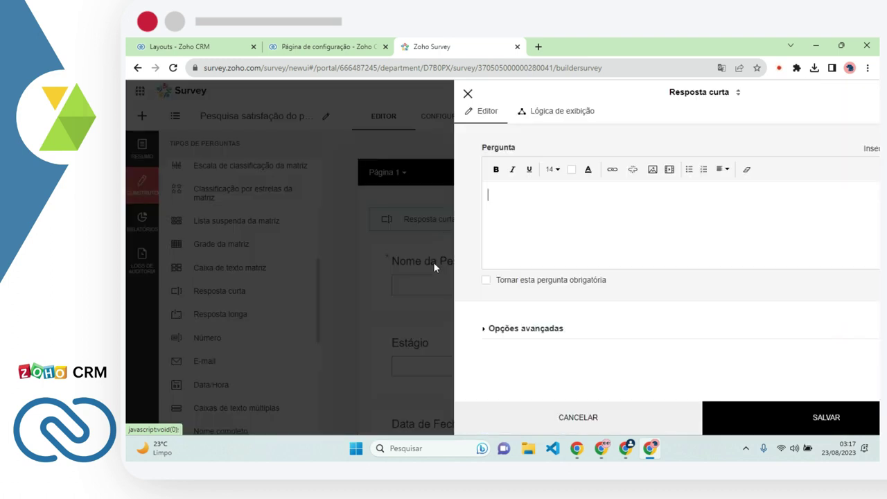
click(451, 240)
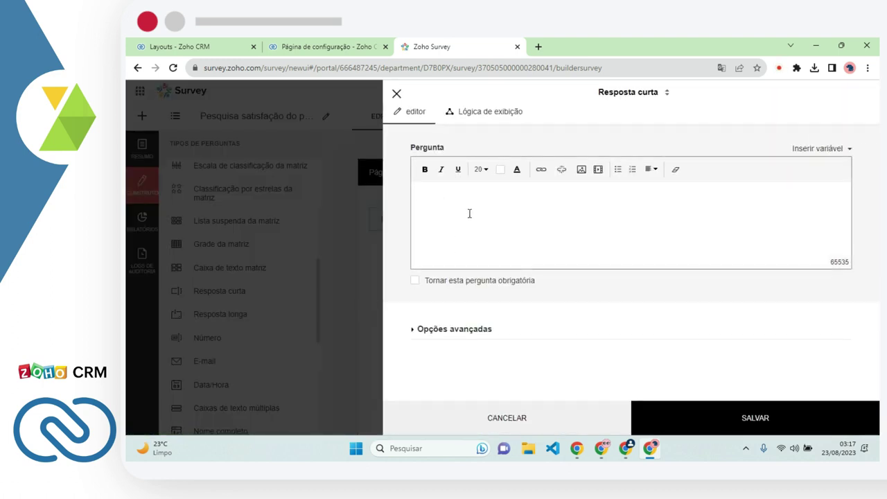
click(414, 280)
scroll(443, 277, down, 1)
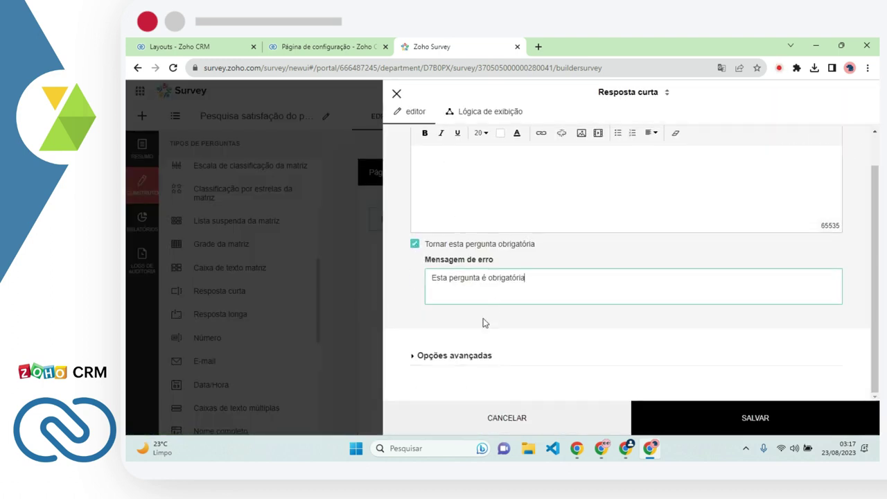
Step: In the question's advanced options, pre-populate the answer with the initial value "Satisfação do Projeto"
click(471, 356)
scroll(498, 333, down, 2)
scroll(462, 305, down, 1)
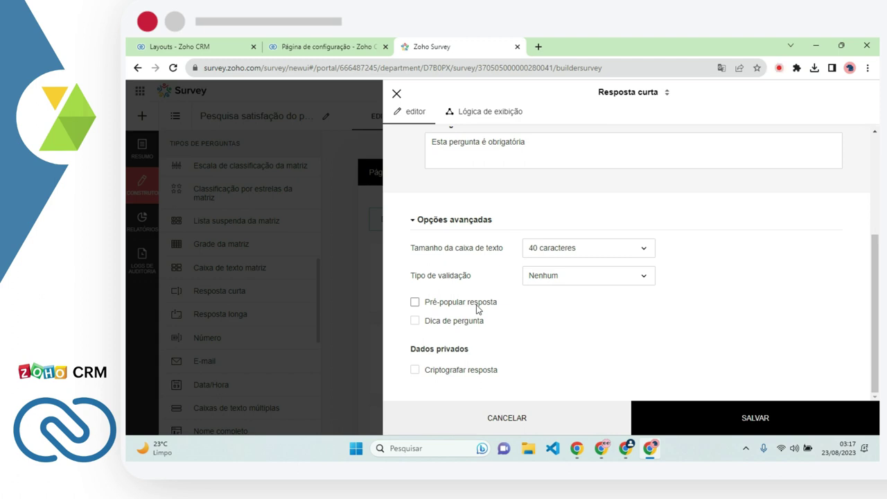
click(414, 302)
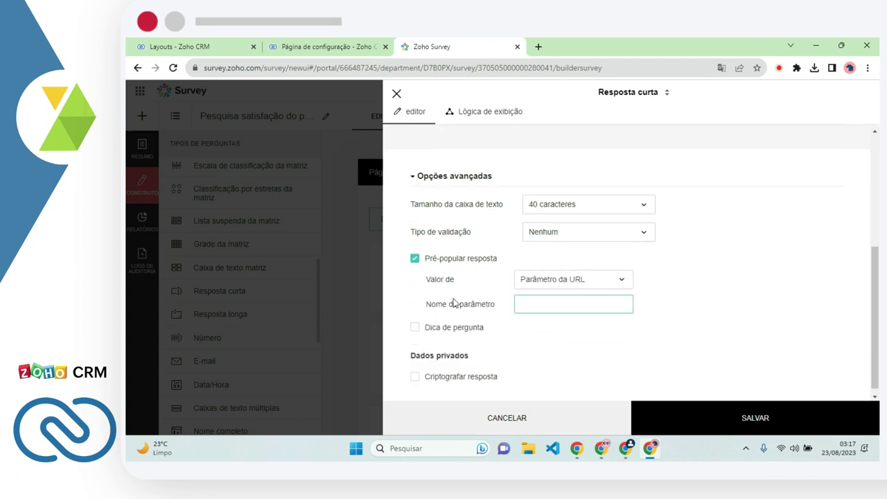
click(545, 281)
click(552, 302)
click(544, 304)
text(Satisfação do Projeto)
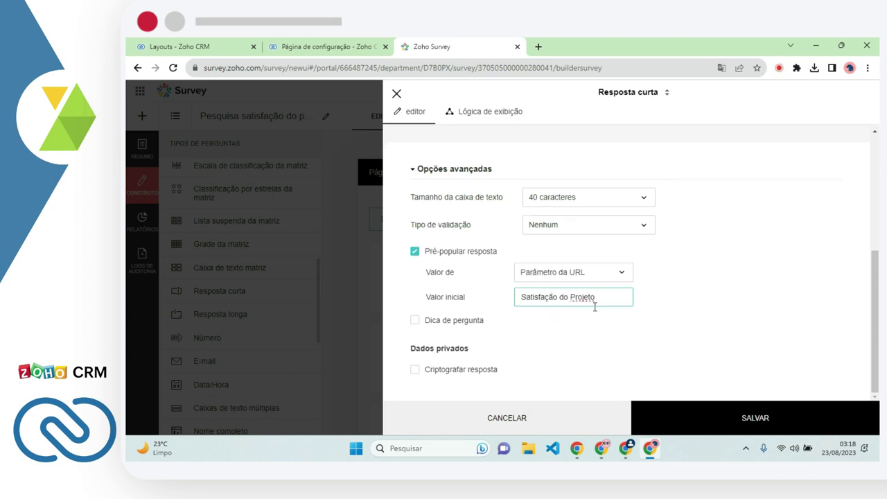
Step: Save the new question with the text "Nome Pesquisa" and delete it from the survey
click(710, 414)
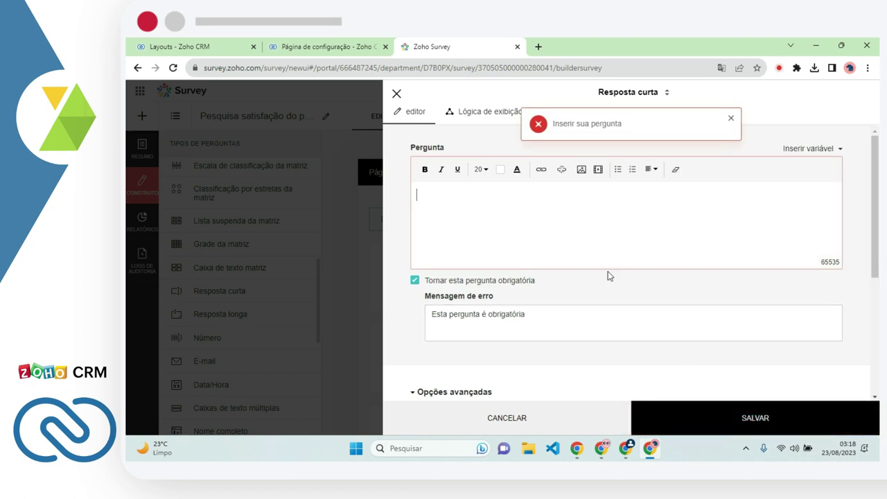
text(N)
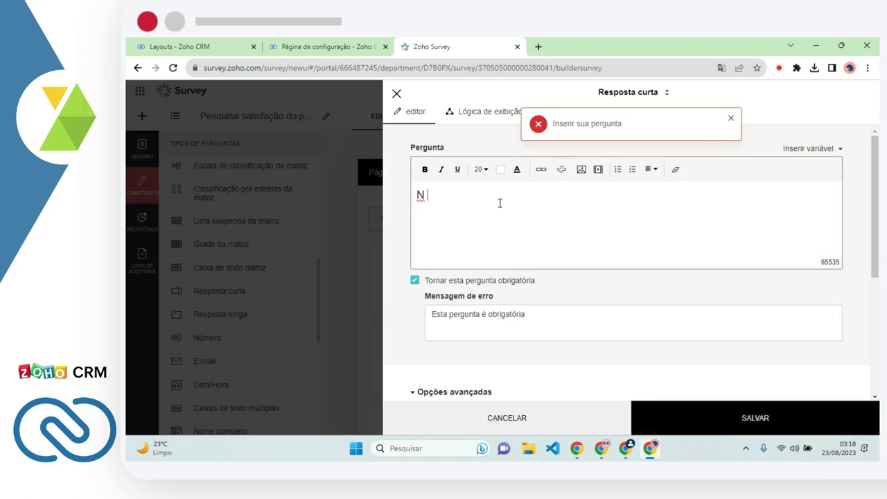
text(ome)
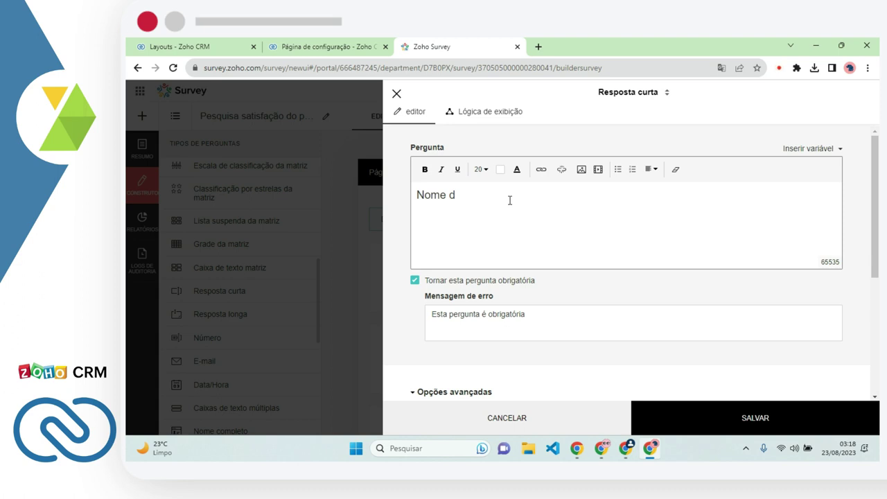
text( Pesquisa)
click(722, 425)
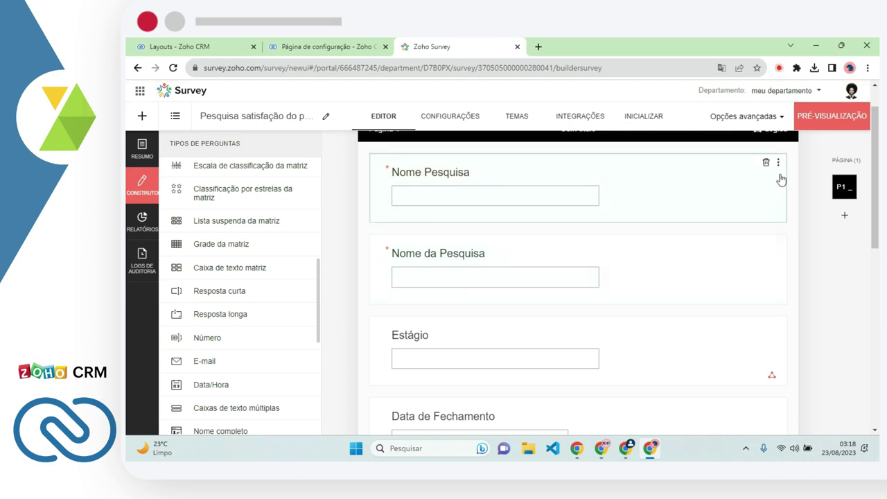
click(765, 163)
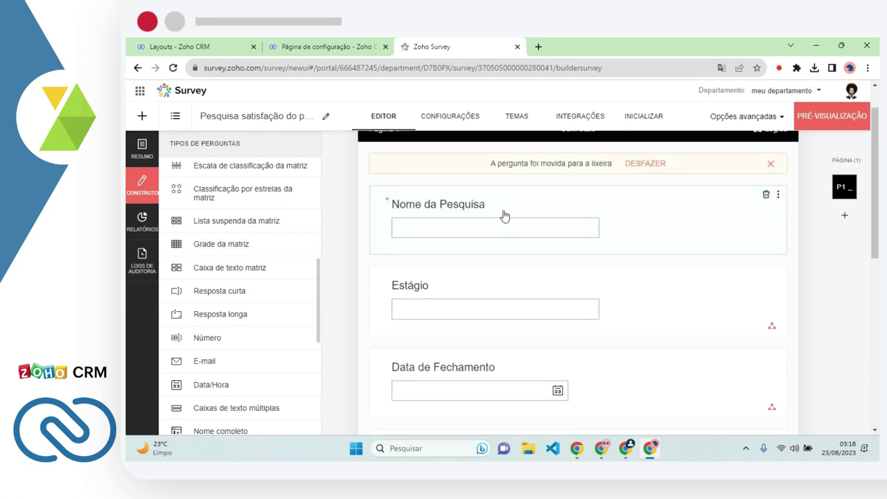
Step: Review the pre-populated answer settings of the existing Nome da Pesquisa question and save it
click(505, 211)
scroll(531, 255, down, 5)
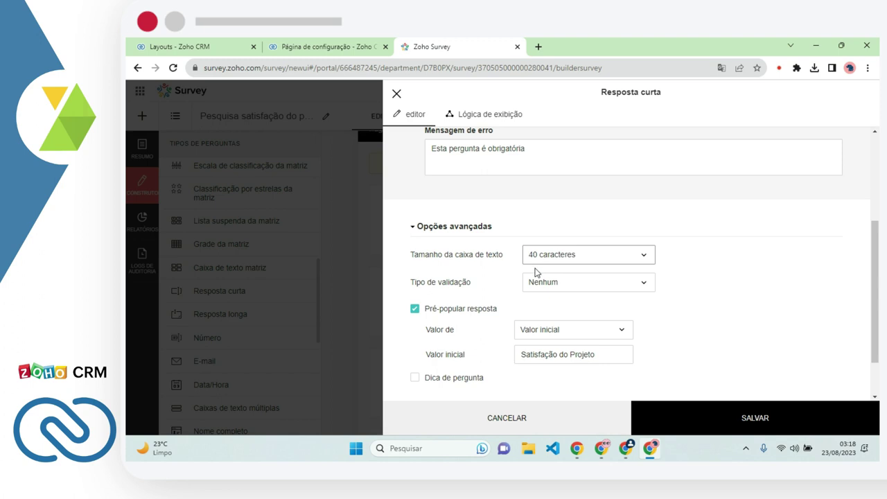
scroll(534, 269, down, 1)
drag(519, 298, 604, 298)
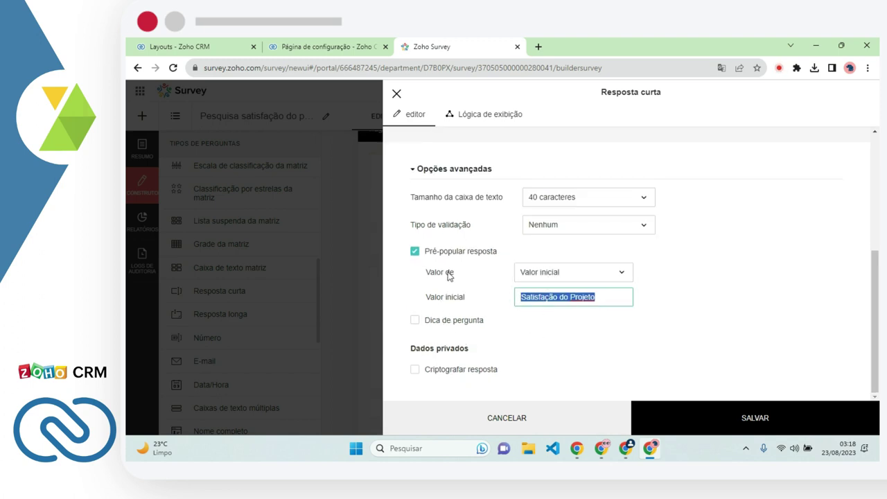
scroll(543, 248, up, 4)
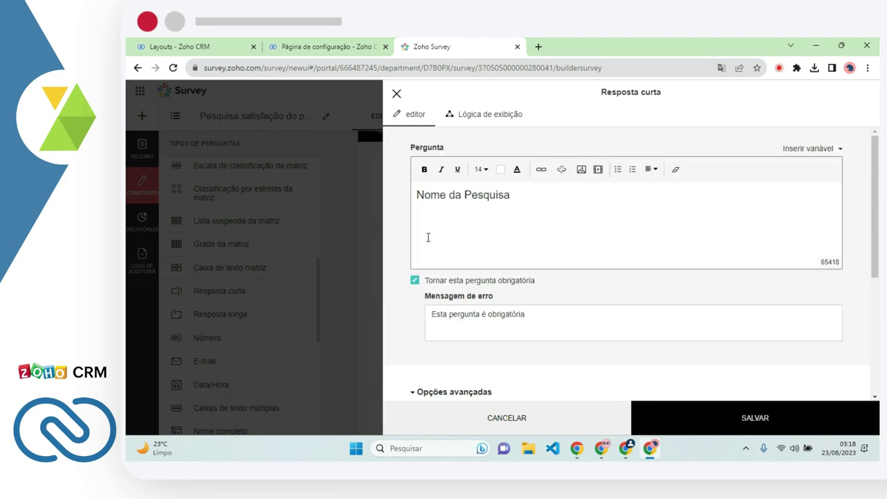
click(738, 419)
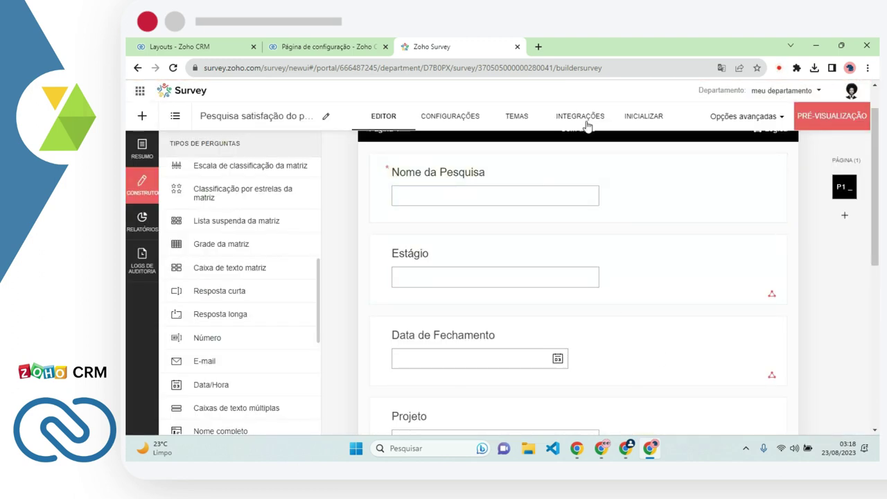
Step: Open the survey's Zoho CRM integration and review the sync type and the field mappings for Oportunidades
click(591, 118)
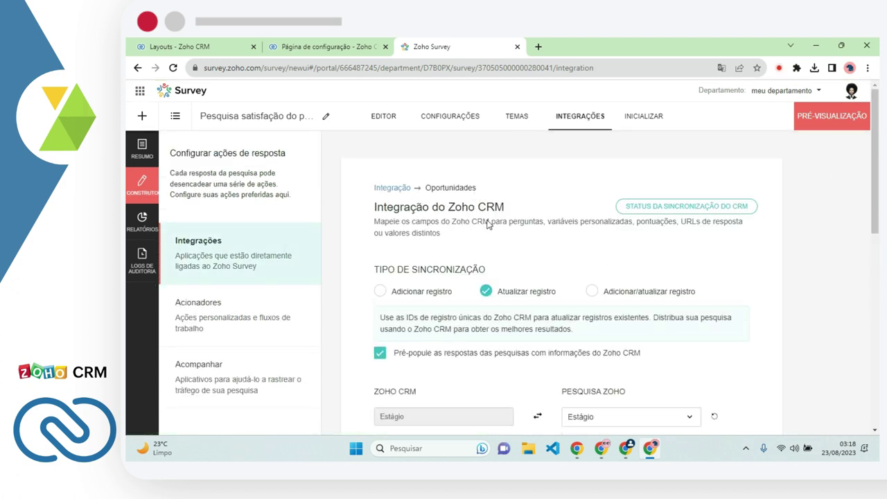
scroll(485, 222, down, 2)
scroll(458, 239, down, 1)
scroll(444, 246, up, 1)
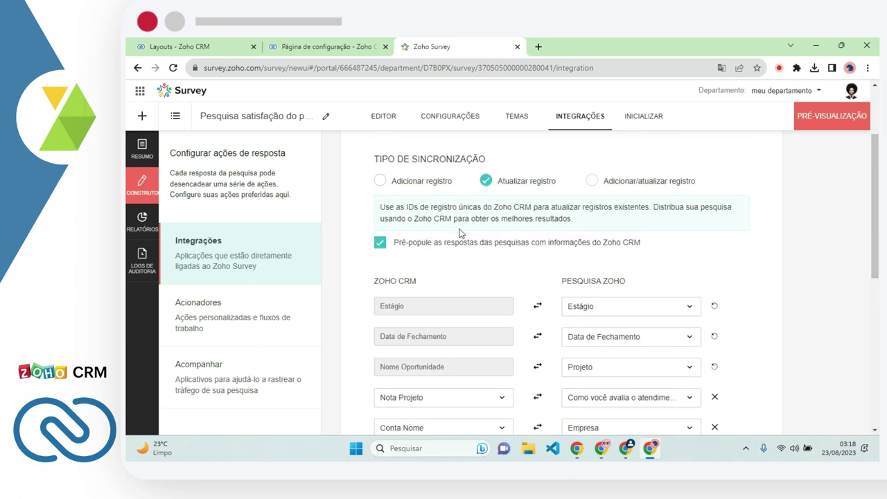
scroll(462, 250, down, 1)
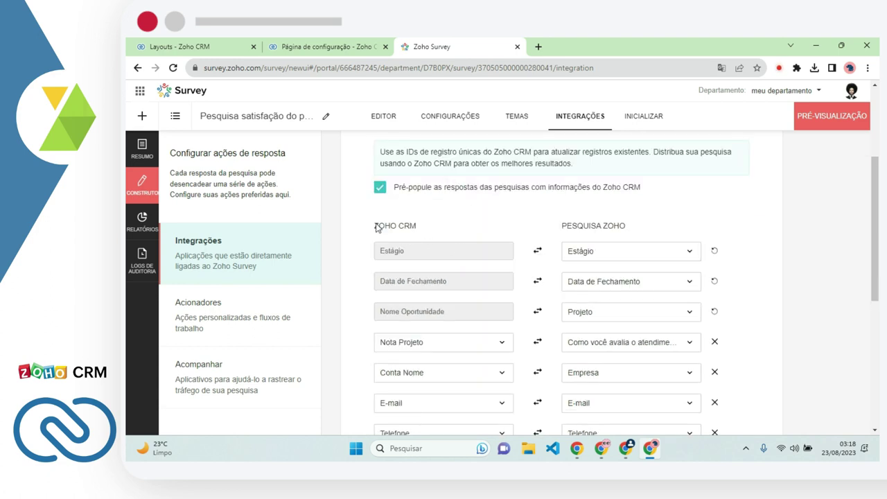
scroll(414, 253, down, 1)
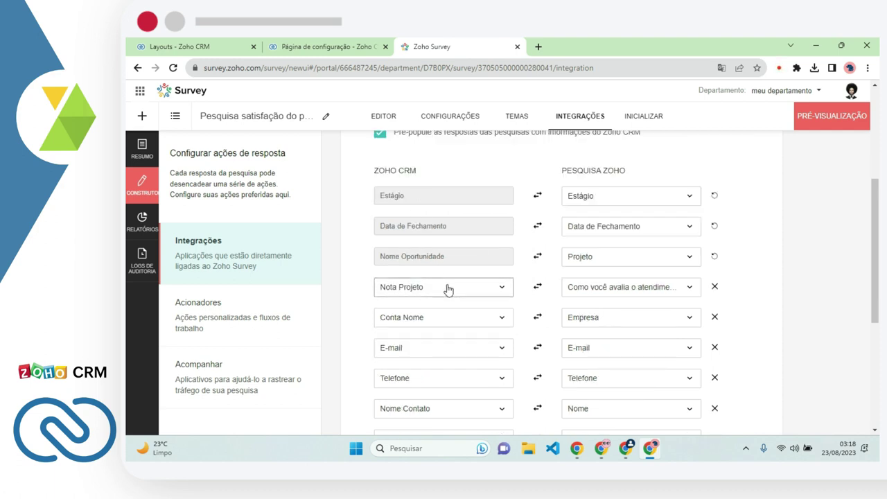
scroll(604, 279, down, 2)
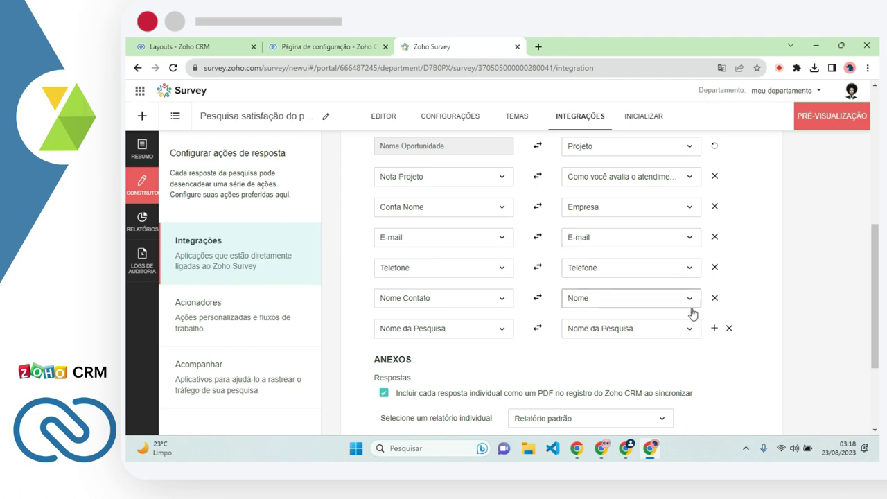
Step: Replace the last mapping row with a new one linking the CRM field Nome da Pesquisa to the survey question Nome da Pesquisa
click(715, 328)
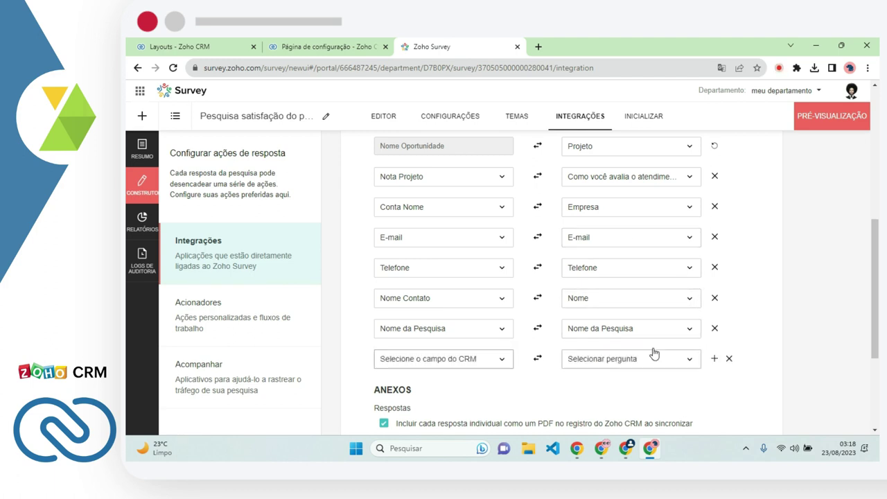
click(714, 329)
click(496, 333)
text(m)
key(BackSpace)
text(nome)
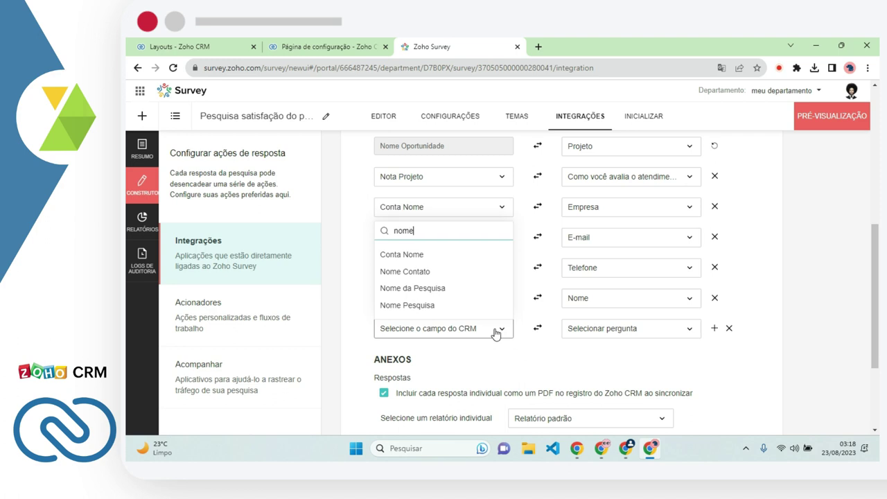
click(626, 331)
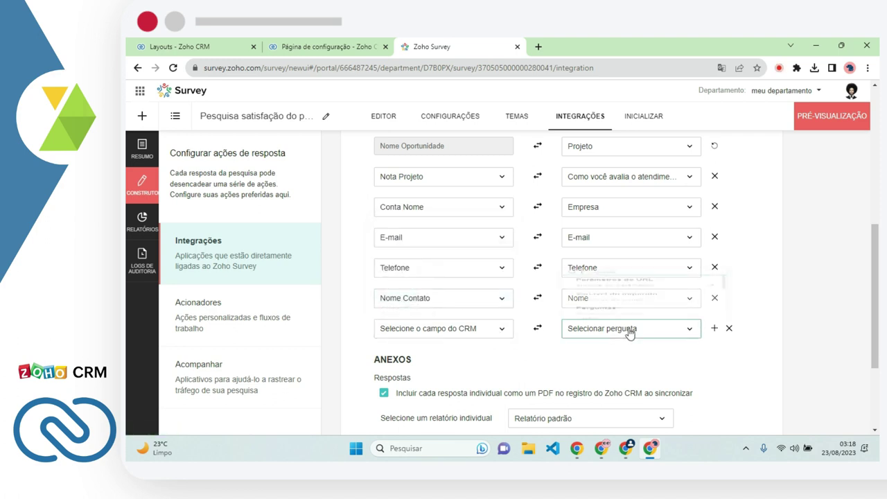
text(nome)
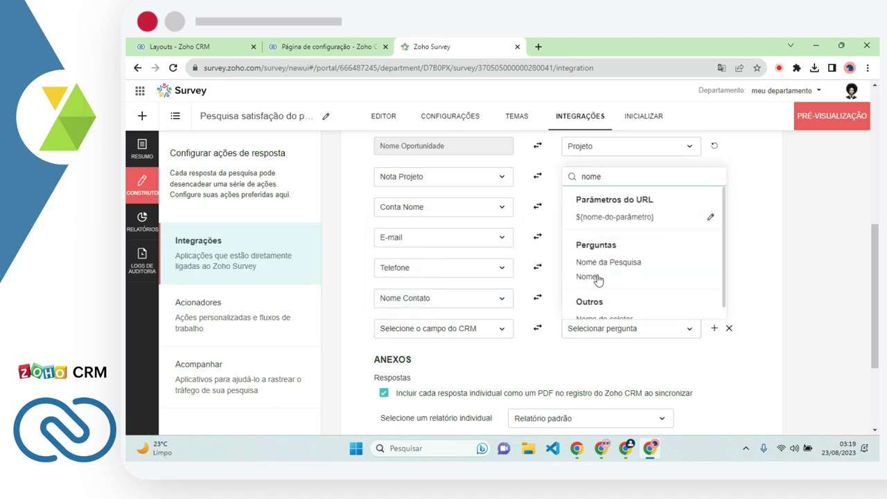
click(608, 262)
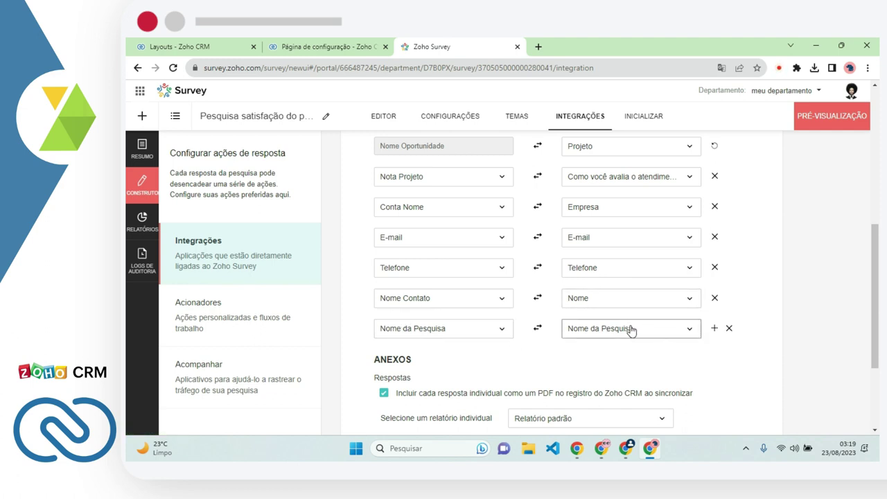
Step: Save the survey's Zoho CRM integration and dismiss the notification
scroll(616, 321, down, 2)
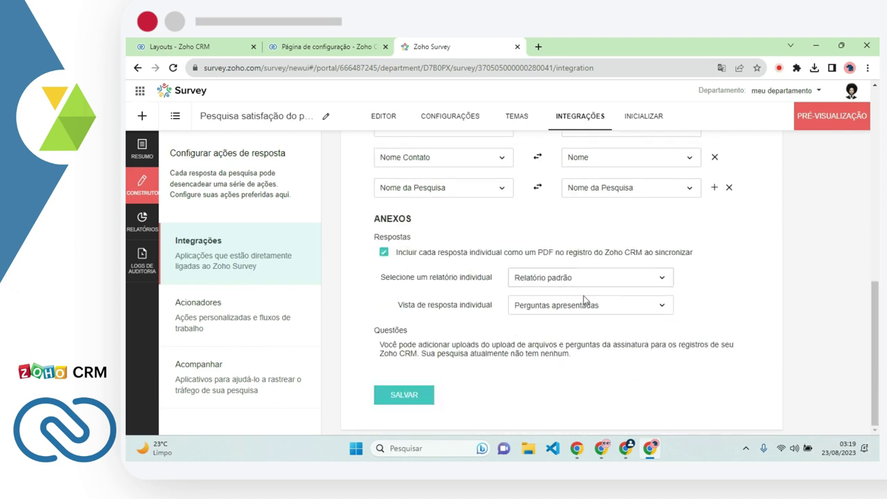
click(387, 395)
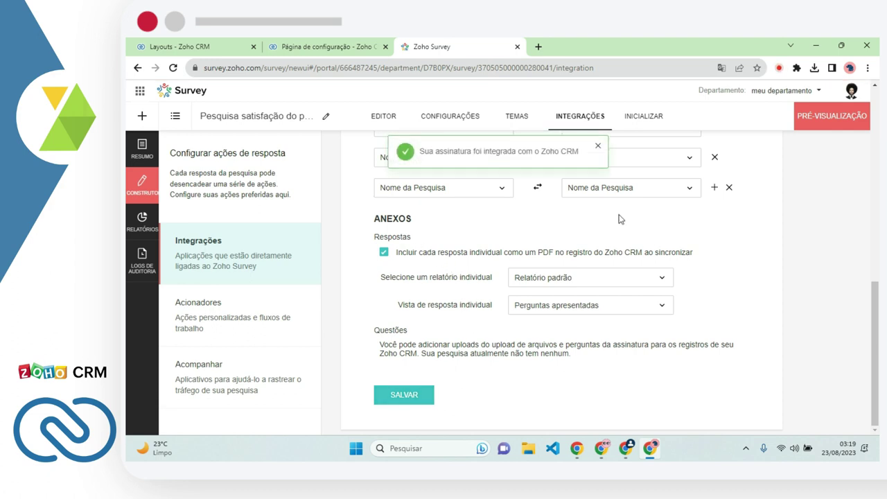
click(597, 146)
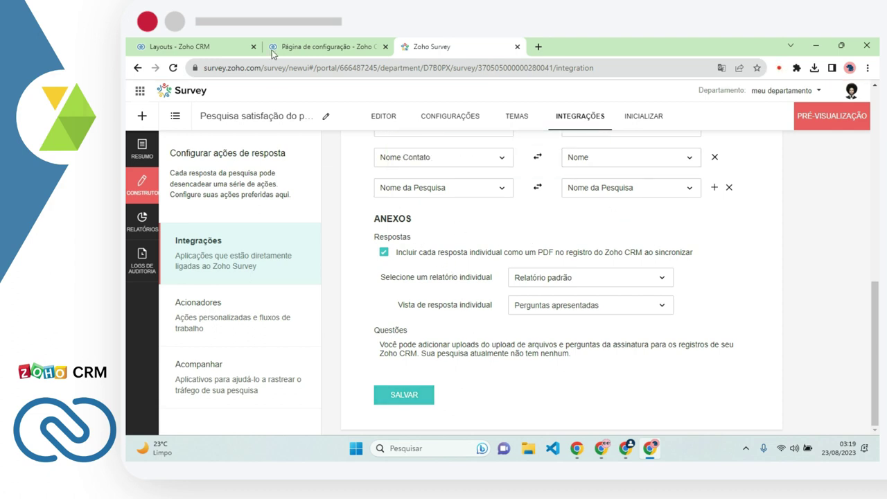
Step: Switch to Zoho CRM and open the workflow rules list under the automation settings
click(312, 42)
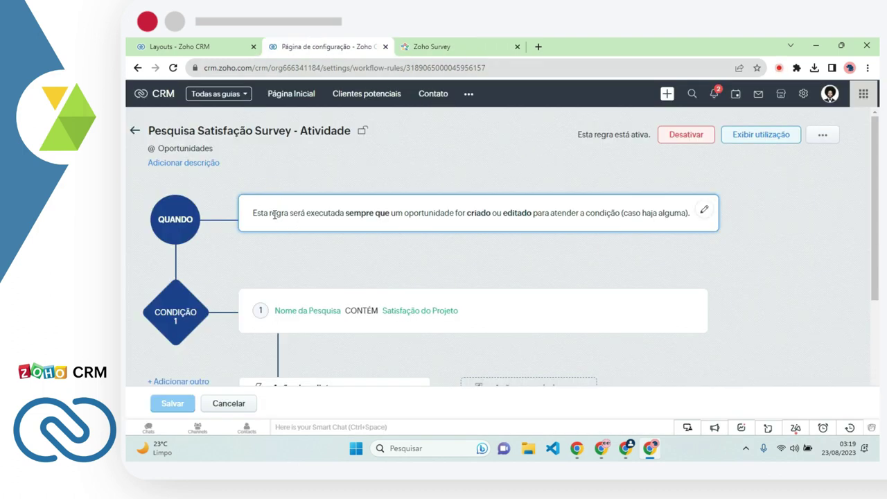
scroll(365, 221, down, 1)
scroll(339, 181, down, 1)
scroll(338, 193, up, 1)
click(208, 47)
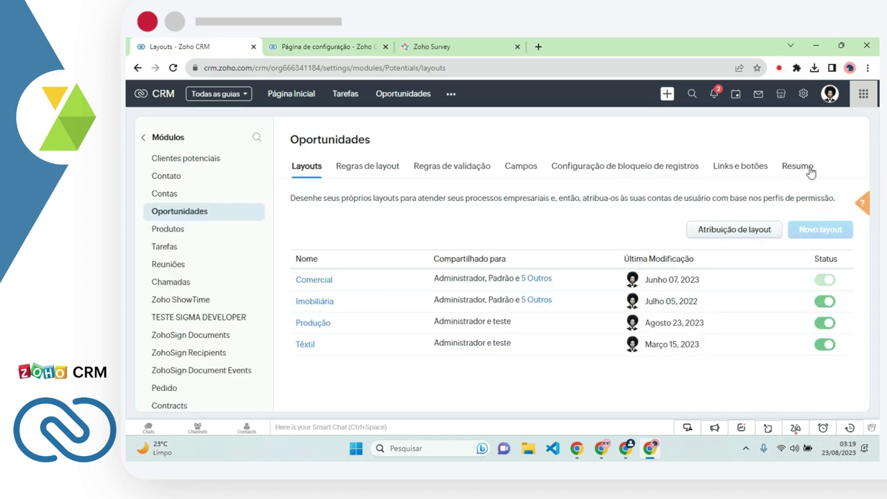
click(802, 97)
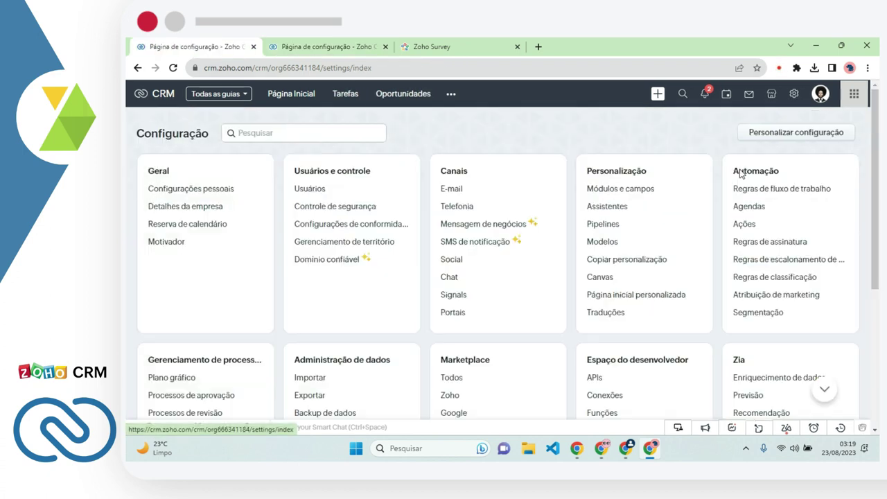
click(779, 196)
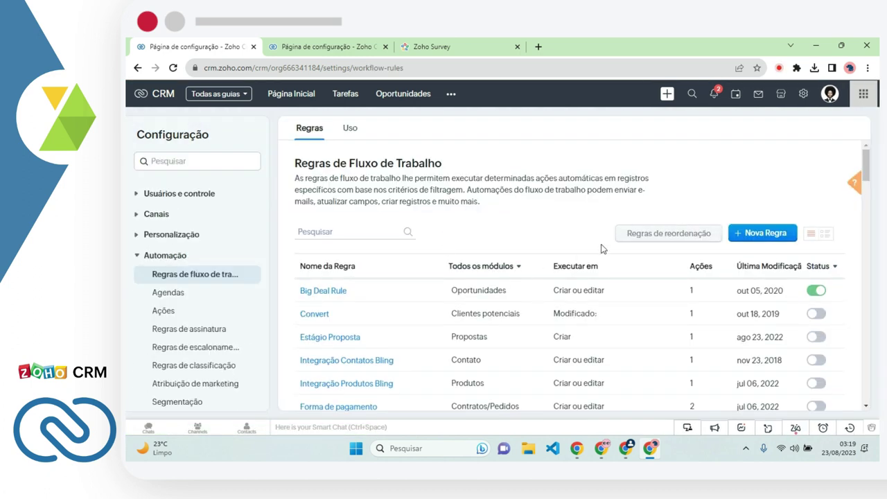
Step: Create a workflow rule for the Oportunidades module named "Criar atividade logo após a pesquisa de satisfação"
click(767, 233)
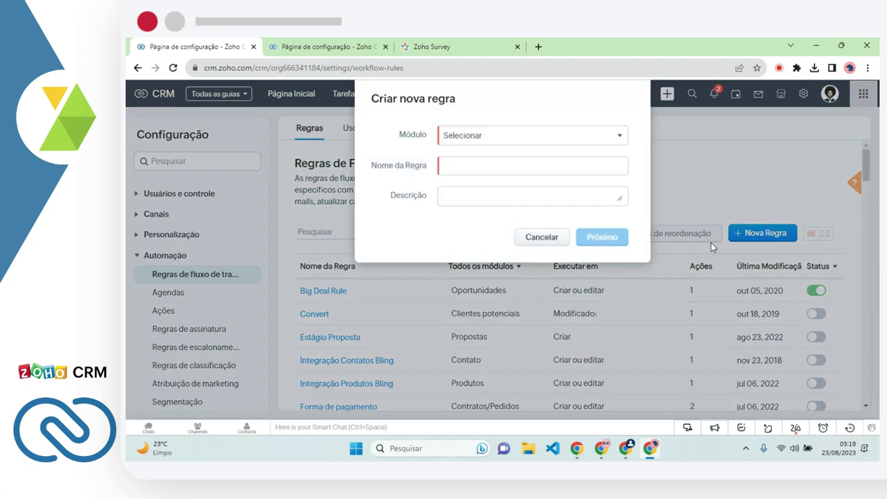
click(506, 143)
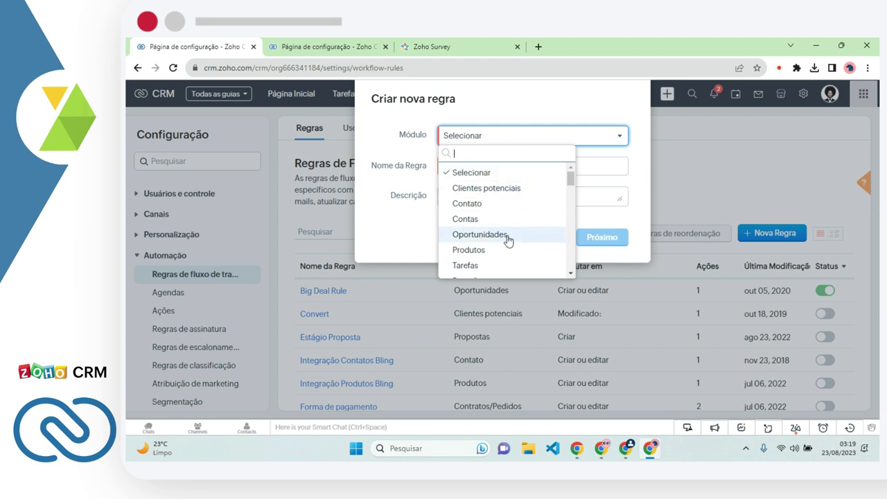
click(491, 235)
click(474, 165)
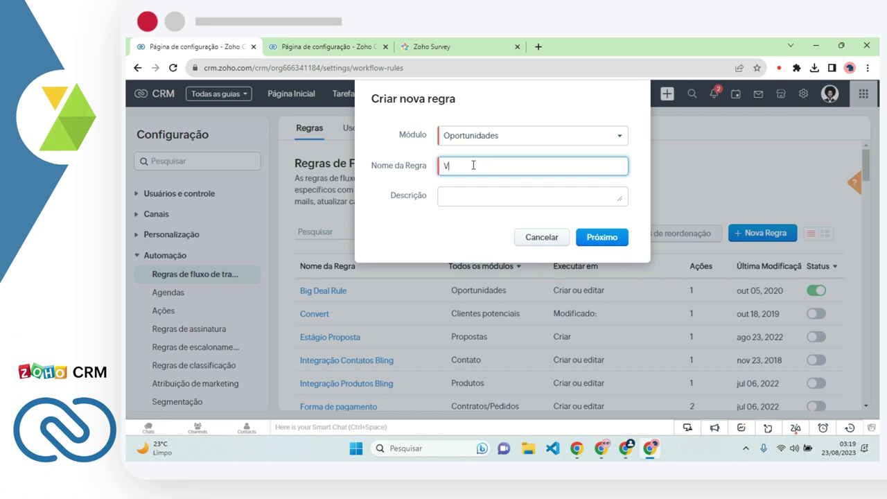
text(vidade logo)
key(BackSpace)
key(BackSpace)
text(pesquisa de sa)
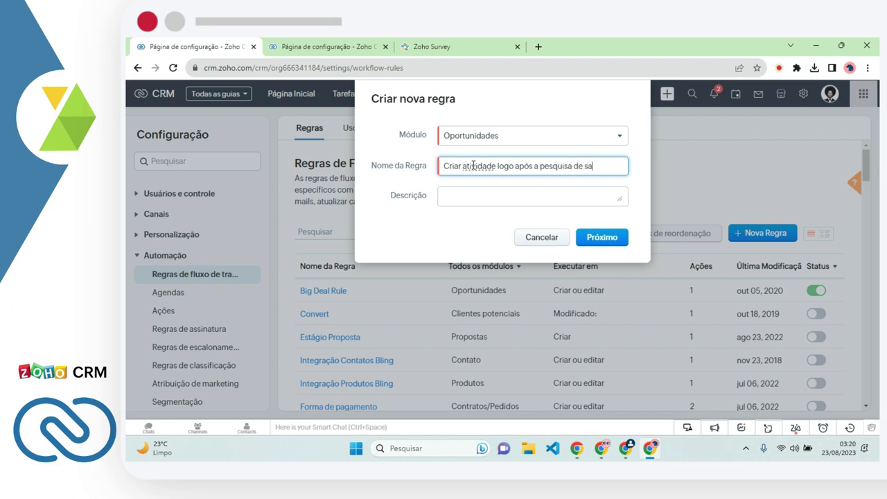
text(tisfac)
click(615, 236)
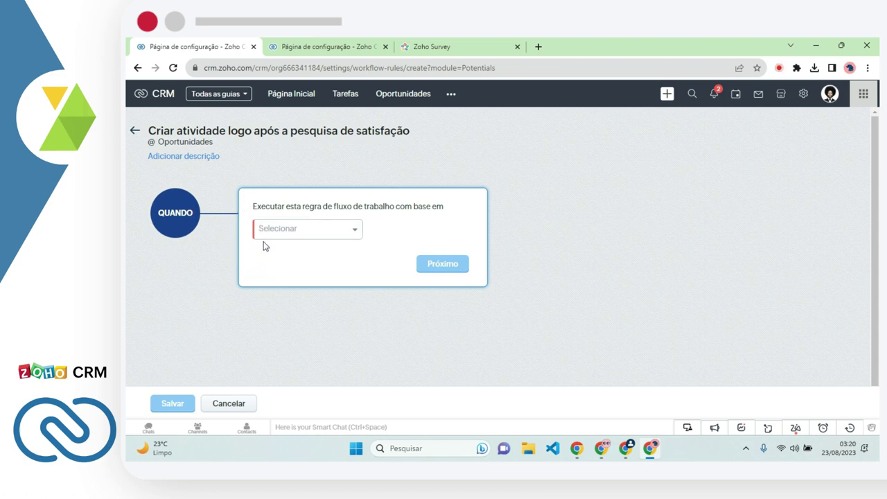
Step: Trigger the rule on the record action Criar ou editar, repeating whenever an Oportunidade is edited
click(324, 235)
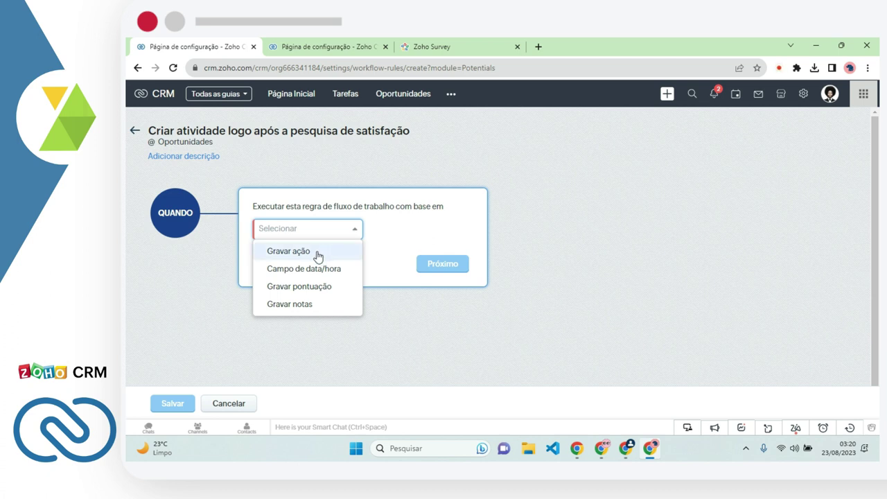
click(318, 252)
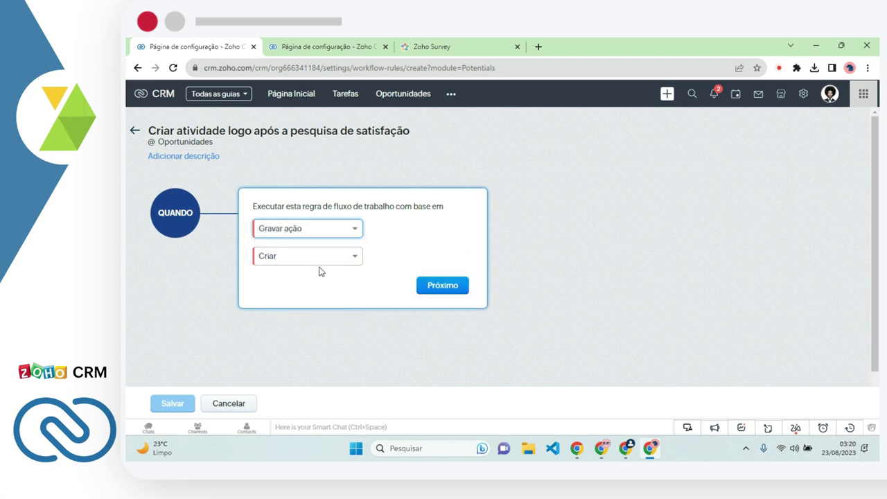
click(319, 259)
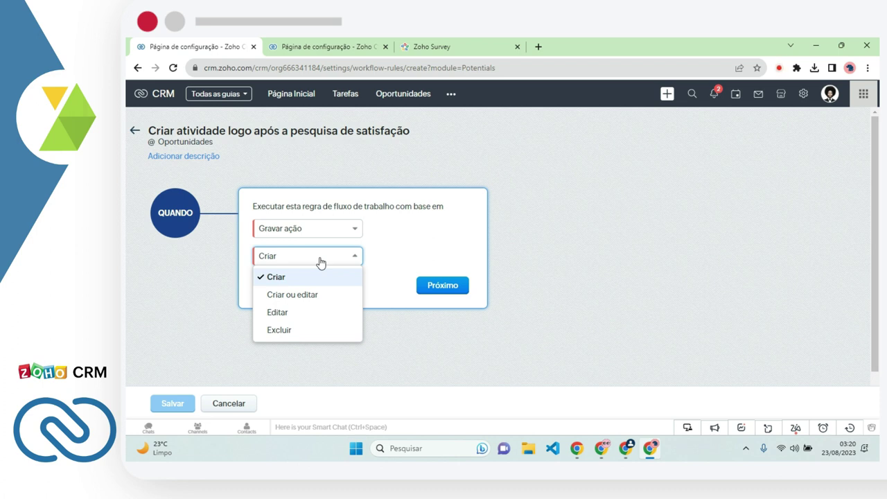
click(297, 297)
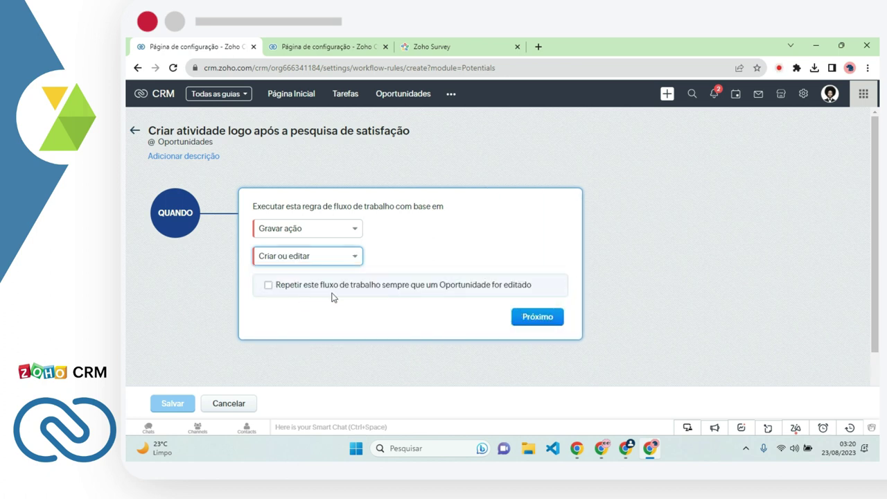
click(269, 285)
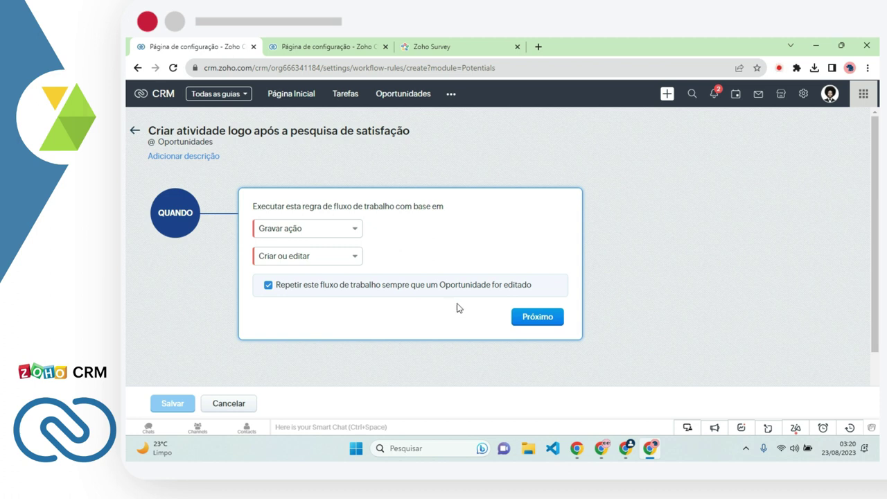
click(528, 319)
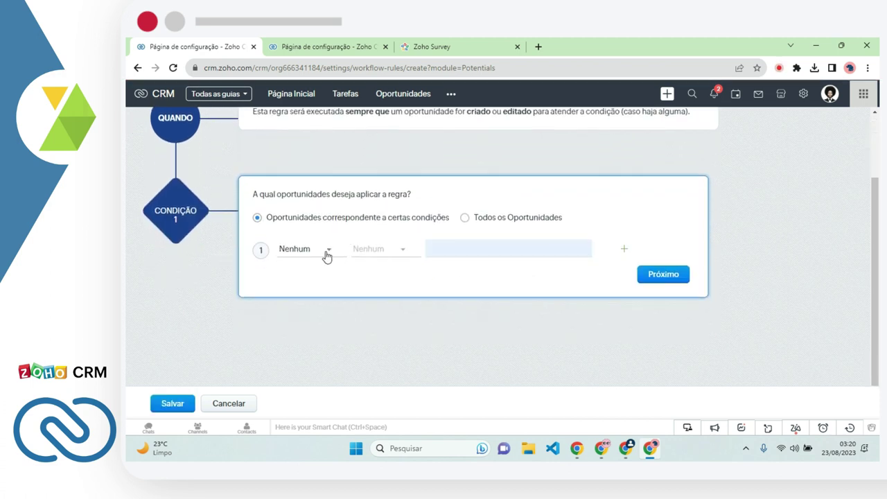
Step: Start the rule's first condition with the field Nome da Pesquisa and the operator contém
click(327, 251)
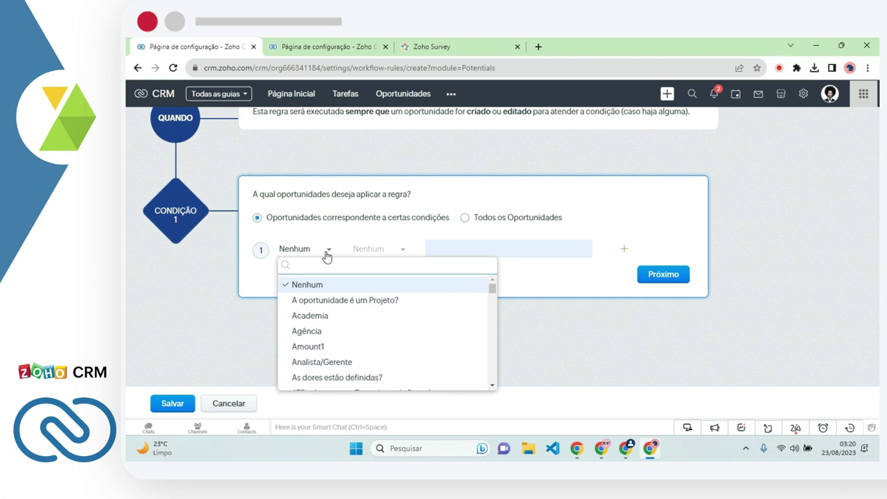
text(nome)
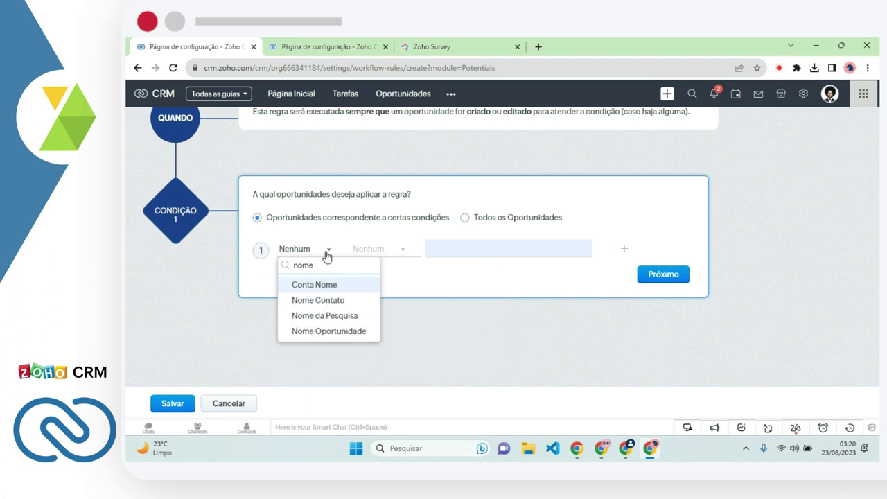
click(338, 314)
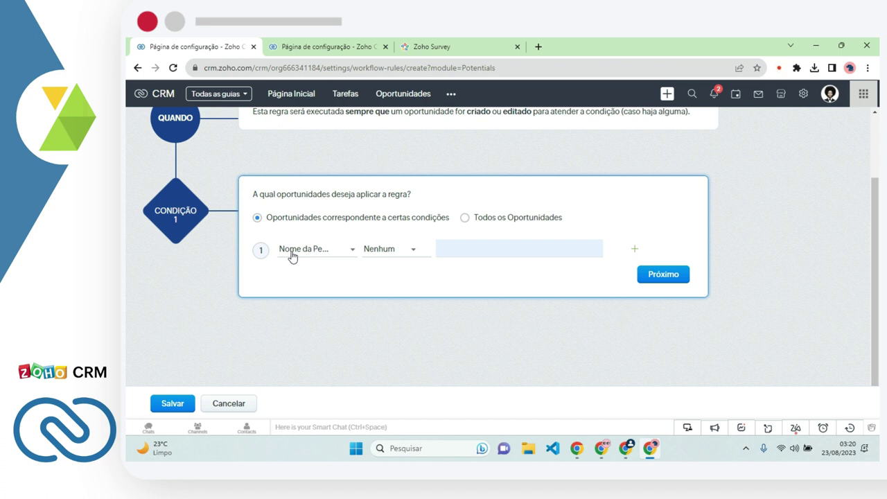
click(385, 251)
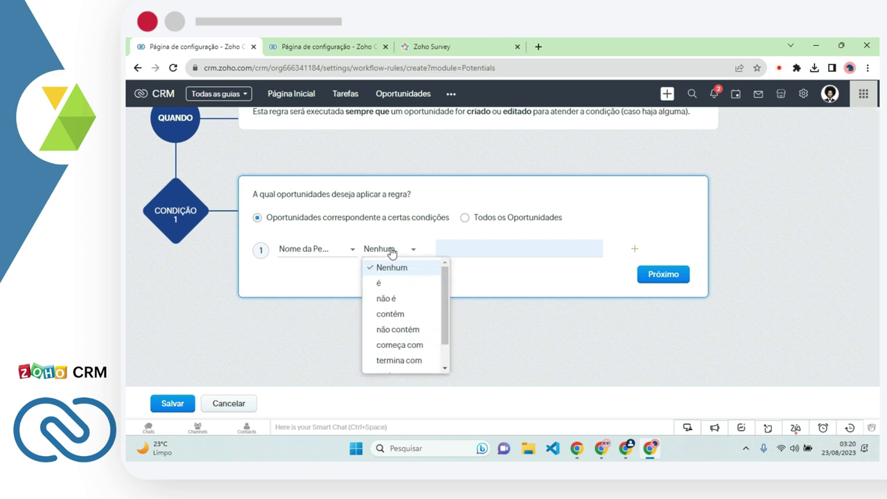
click(396, 313)
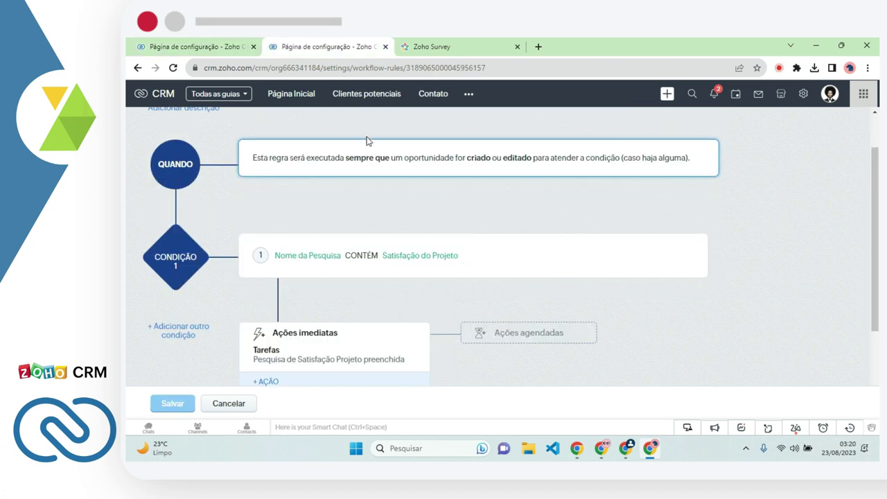
Step: Switch to Zoho Survey and copy the pre-populated initial value "Satisfação do Projeto" from the Nome da Pesquisa question
click(488, 43)
scroll(542, 279, up, 3)
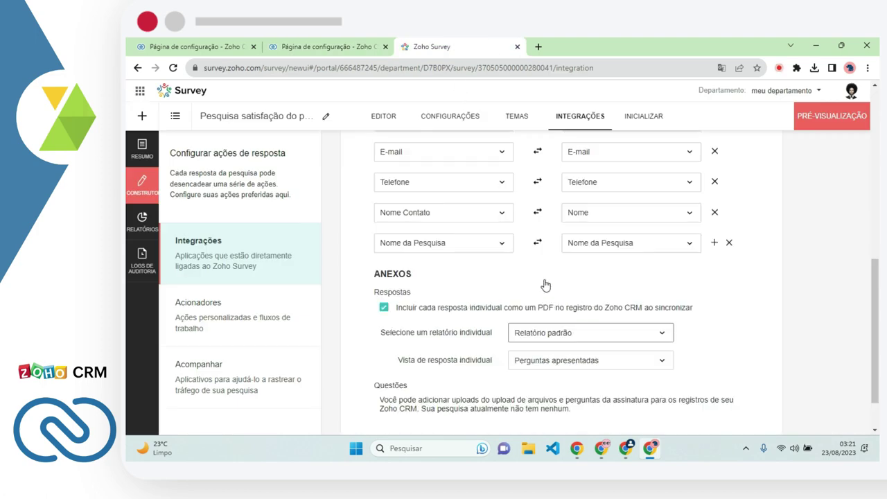
click(374, 116)
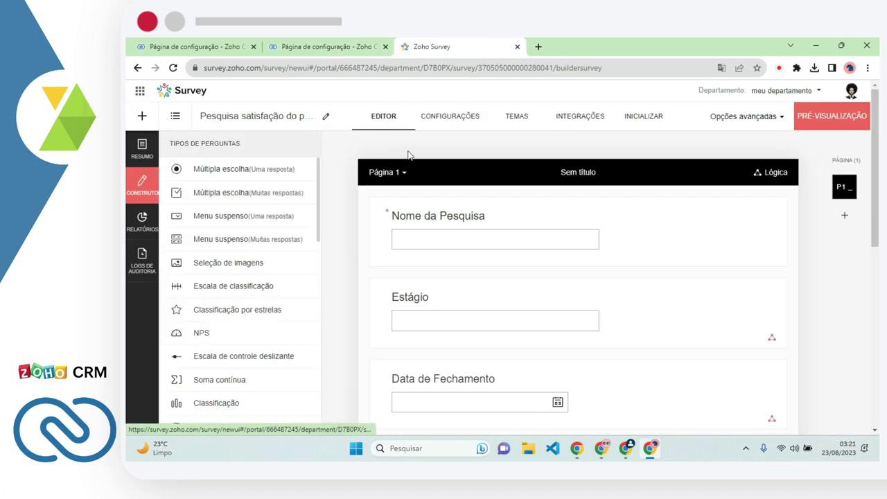
click(450, 231)
scroll(540, 290, down, 10)
drag(597, 299, 499, 295)
key(ctrl+c)
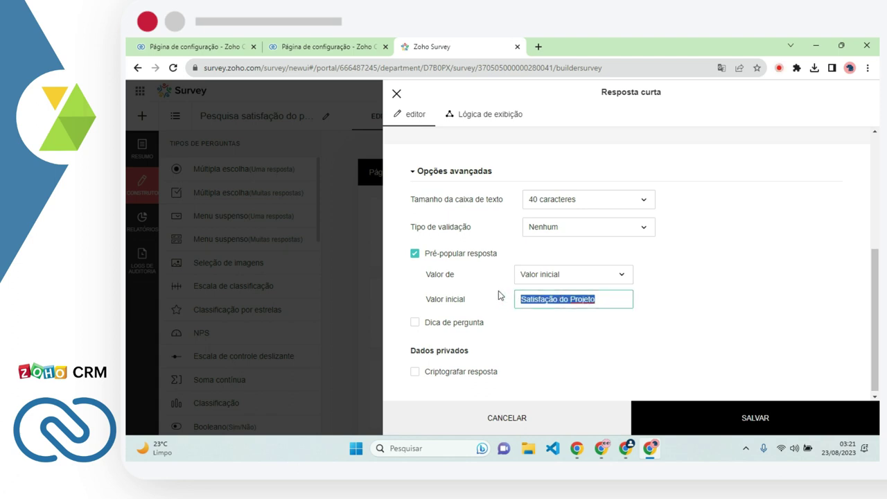
Step: Back in the Zoho CRM rule, set the condition's value to "Satisfação do Projeto" and confirm the condition
click(202, 39)
click(466, 250)
key(ctrl+v)
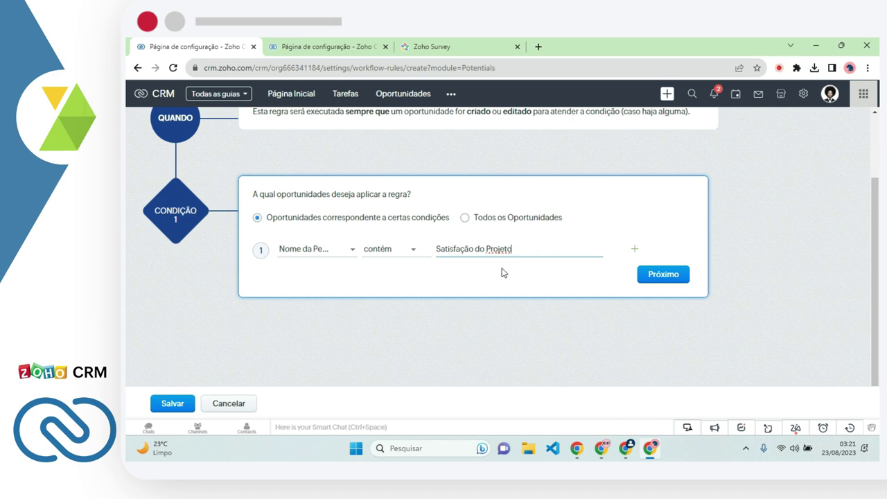
click(658, 276)
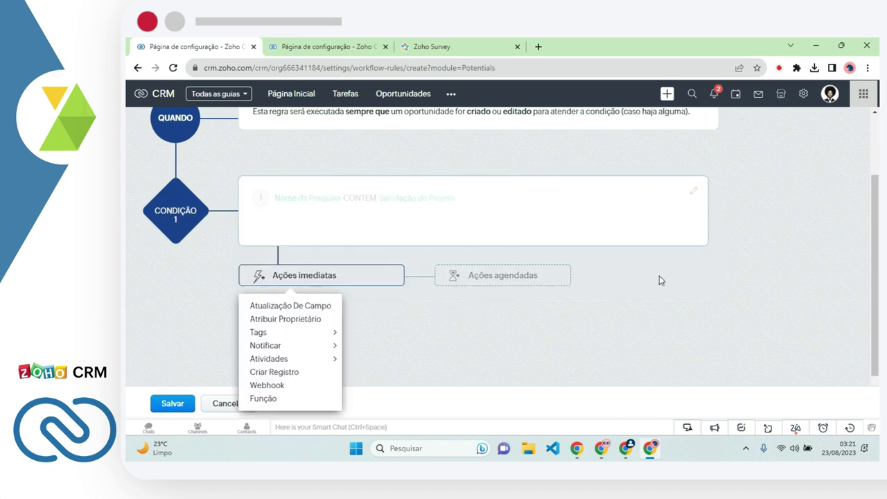
Step: Add a task as the condition's immediate action and start a new task instead of reusing an existing one
scroll(430, 315, down, 1)
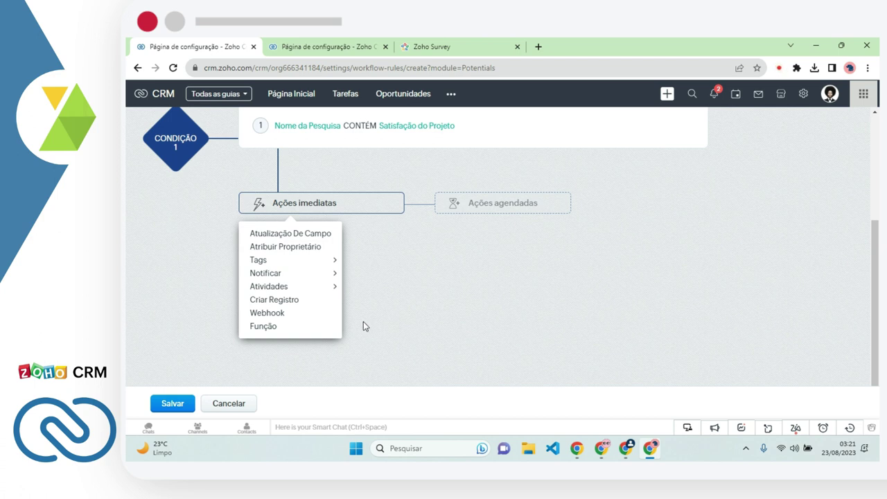
mouse_move(326, 286)
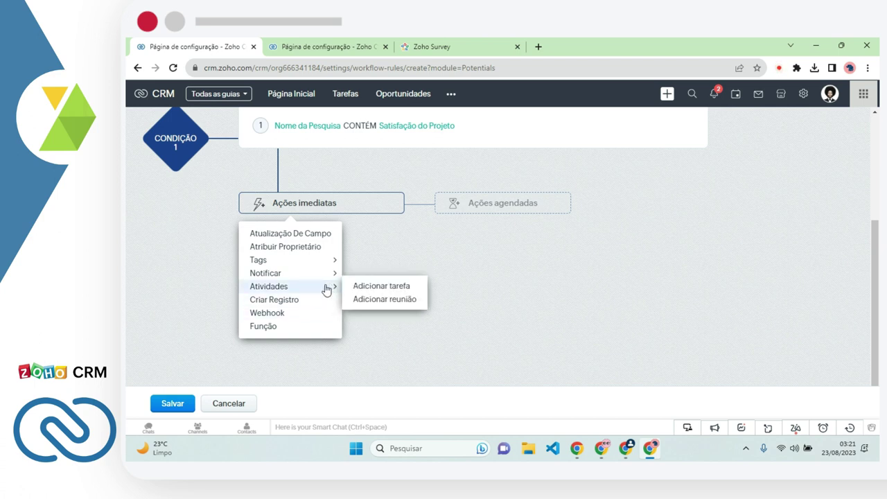
click(374, 287)
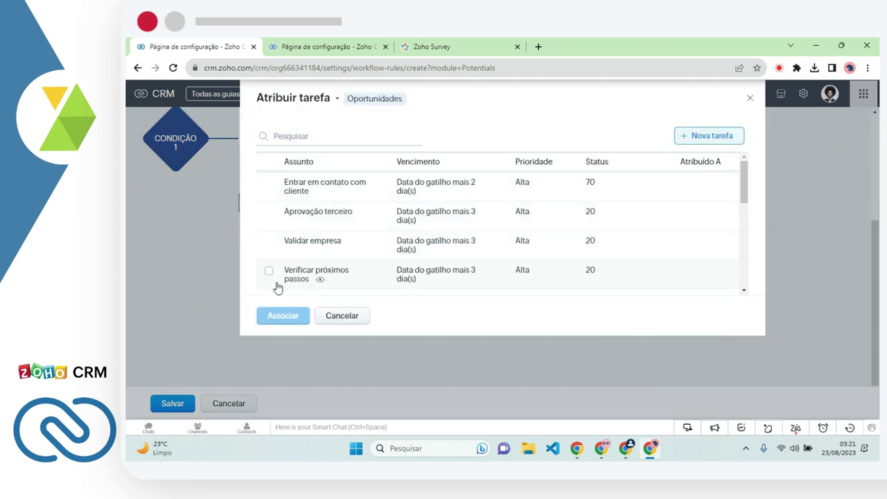
scroll(284, 242, down, 6)
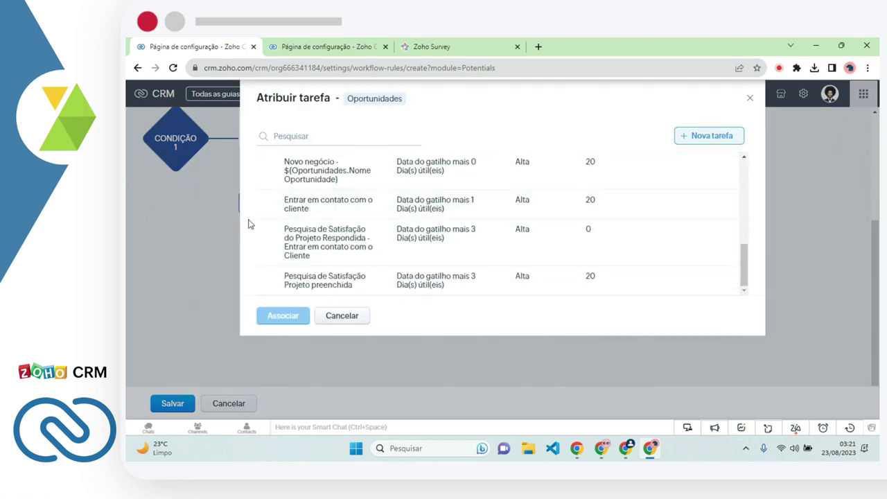
scroll(293, 219, up, 1)
scroll(293, 220, up, 5)
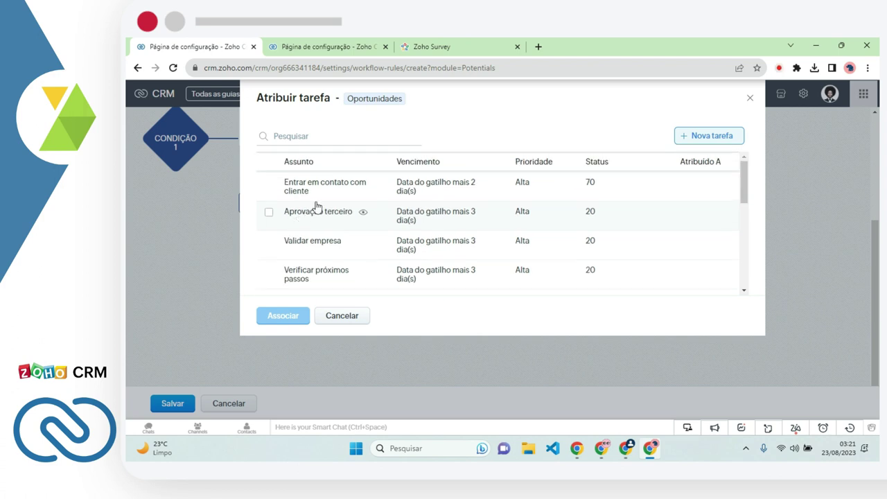
click(724, 137)
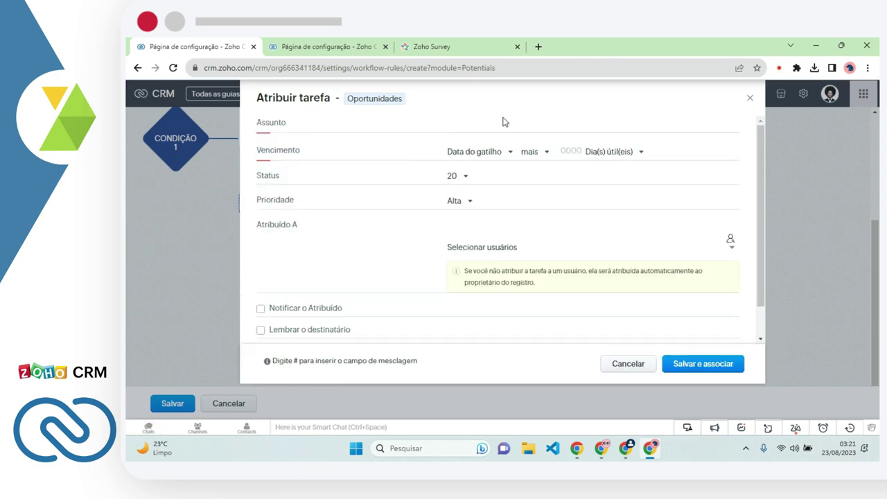
Step: Set the new task's due date to Data do gatilho mais 4 Dia(s) útil(eis) and review its remaining fields
click(497, 122)
click(480, 112)
click(504, 154)
scroll(526, 236, down, 5)
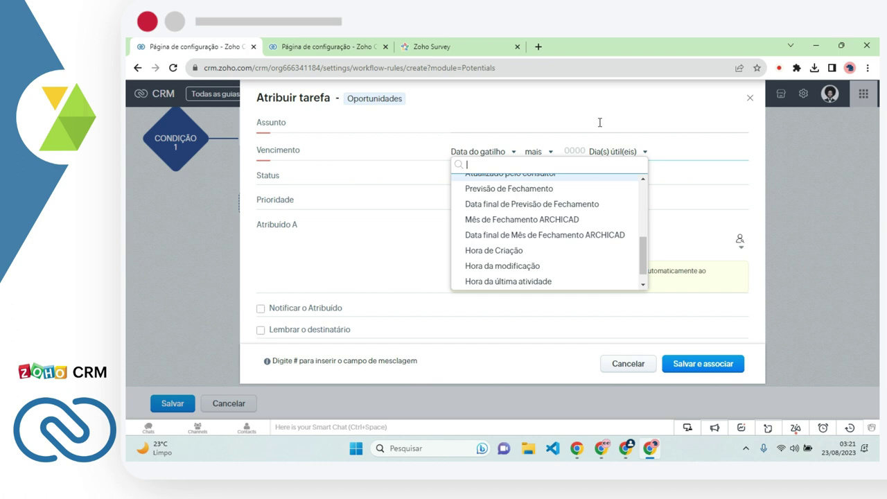
scroll(534, 236, up, 5)
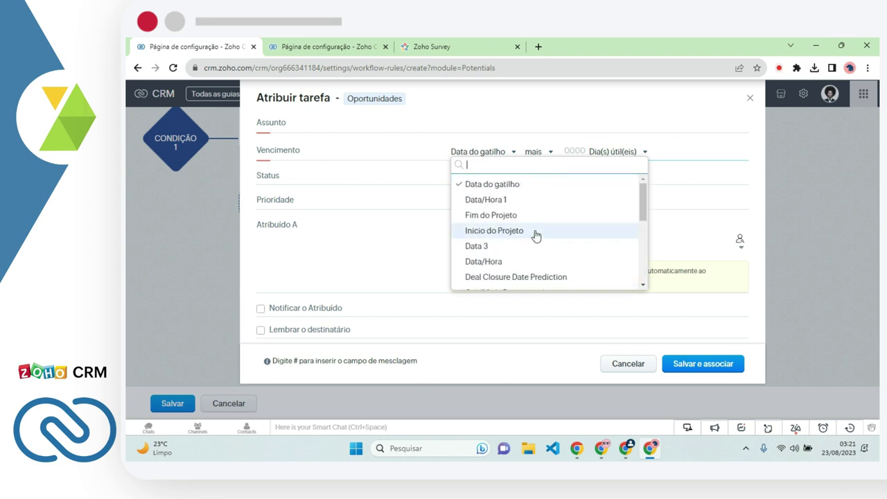
click(568, 112)
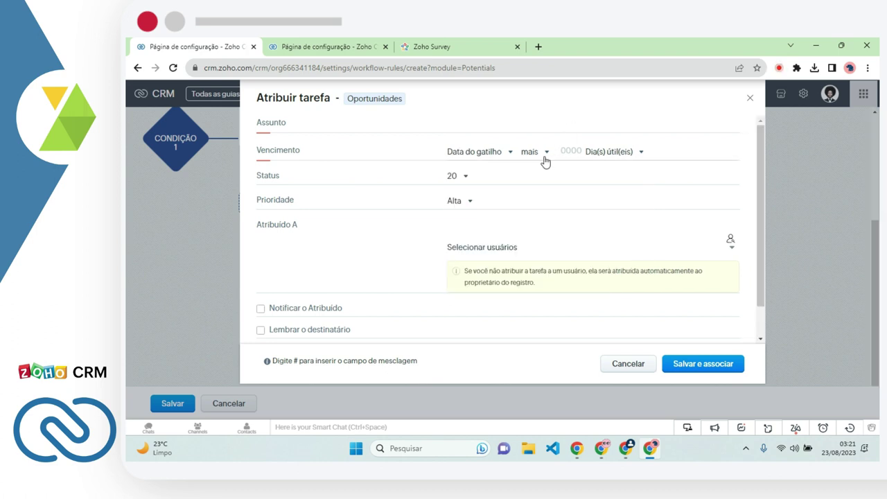
click(570, 151)
text(4)
click(608, 112)
scroll(320, 206, down, 1)
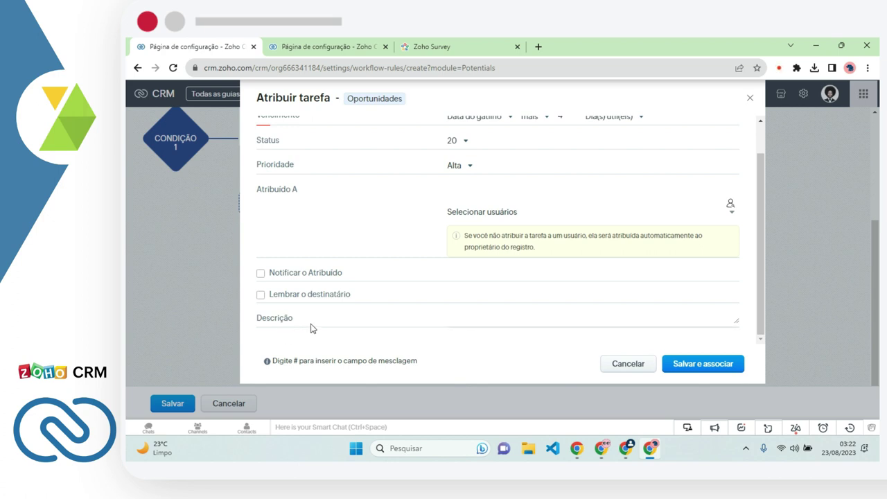
scroll(600, 304, up, 1)
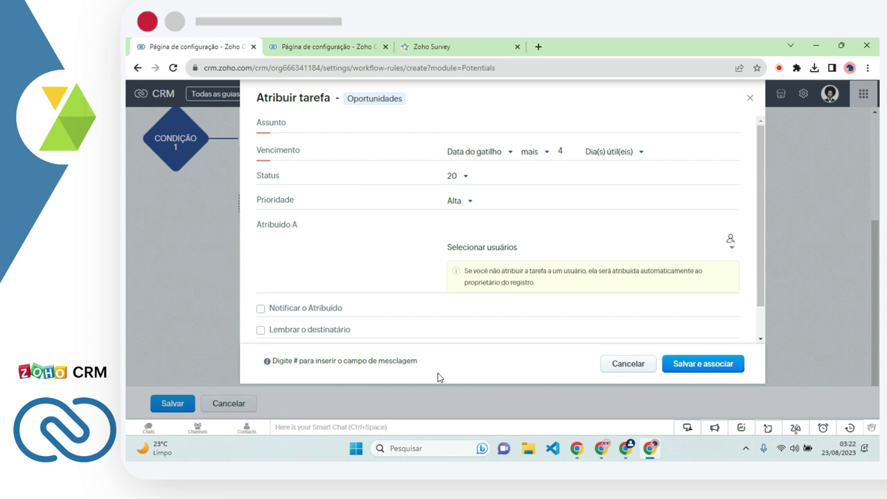
Step: In the already prepared survey rule, save and associate the task "Pesquisa de Satisfação Projeto preenchida", and save the rule
click(312, 45)
scroll(365, 302, down, 2)
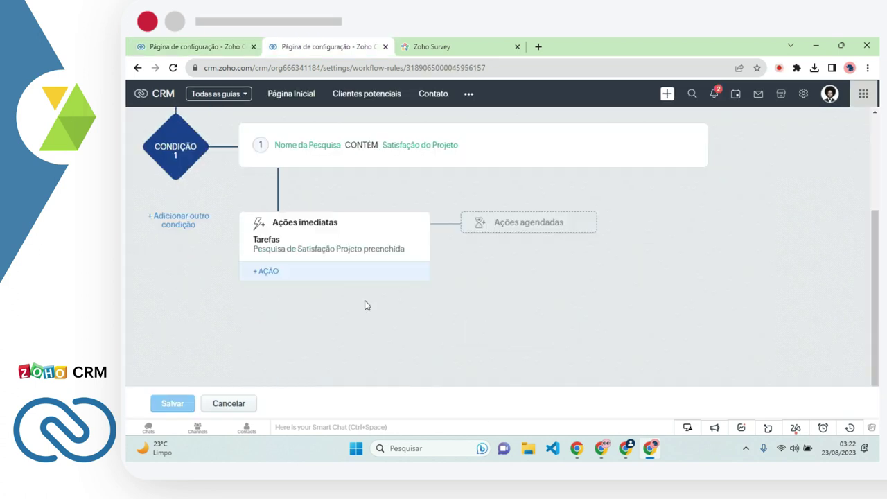
click(322, 247)
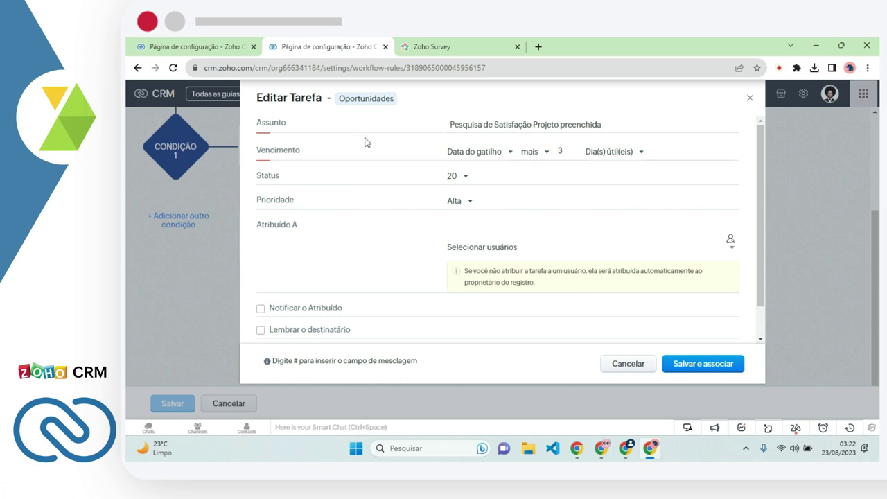
scroll(367, 215, down, 1)
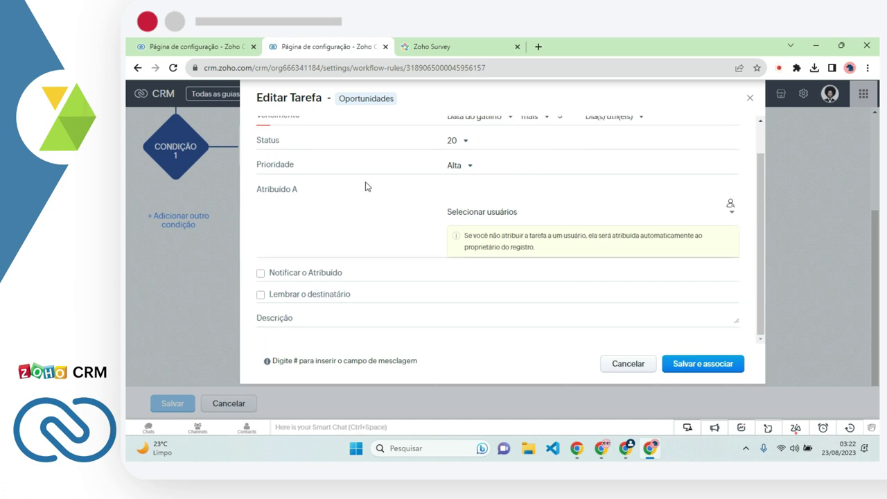
click(713, 375)
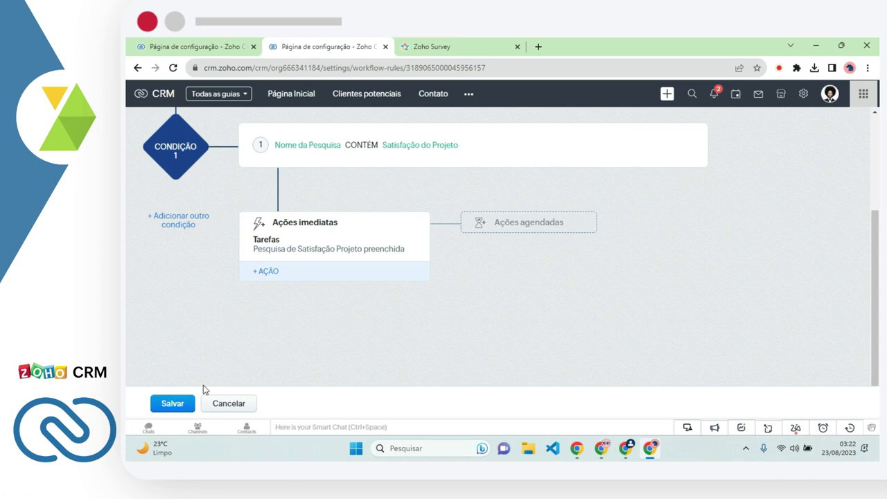
click(173, 405)
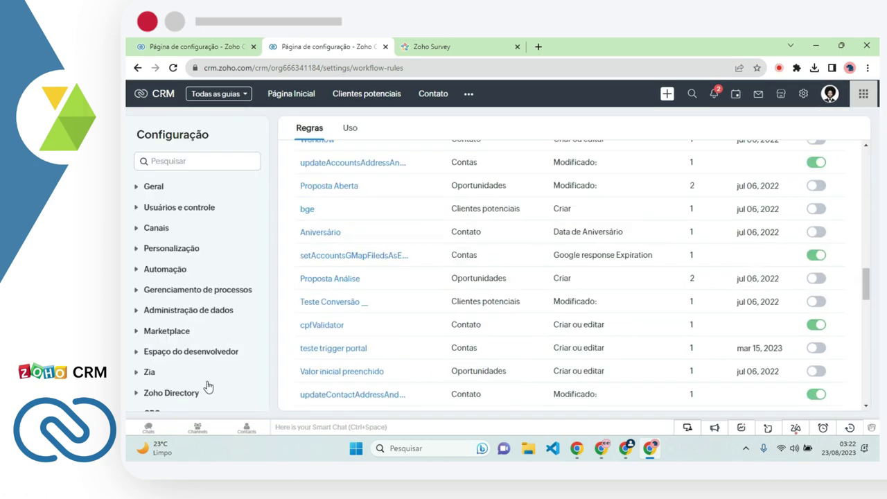
Step: Open the Teste Survey record in Oportunidades and go to its Zoho Survey related list
scroll(425, 211, up, 5)
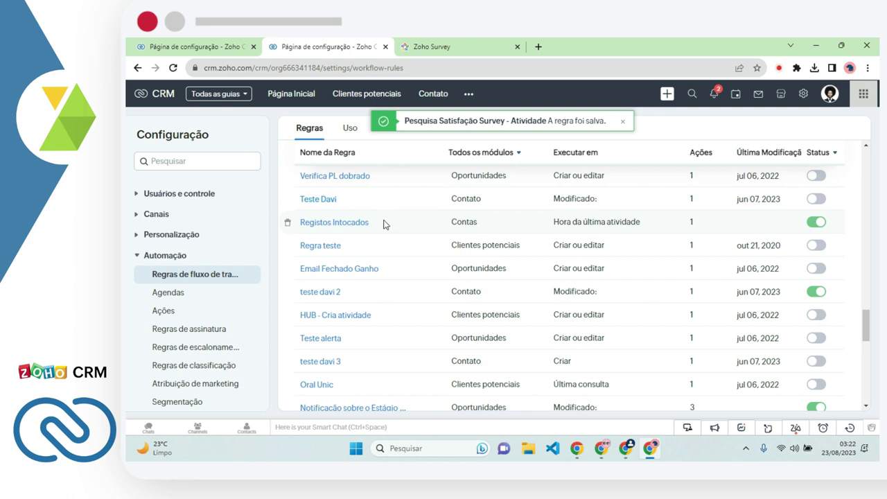
click(468, 93)
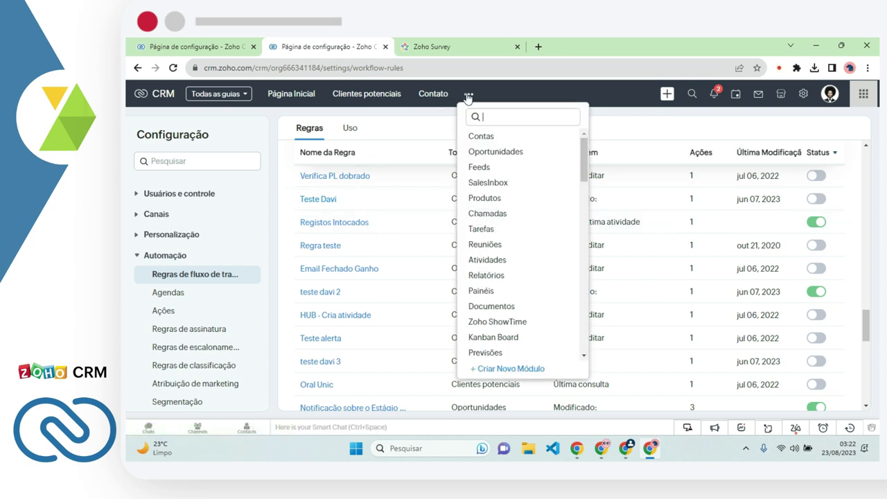
click(493, 152)
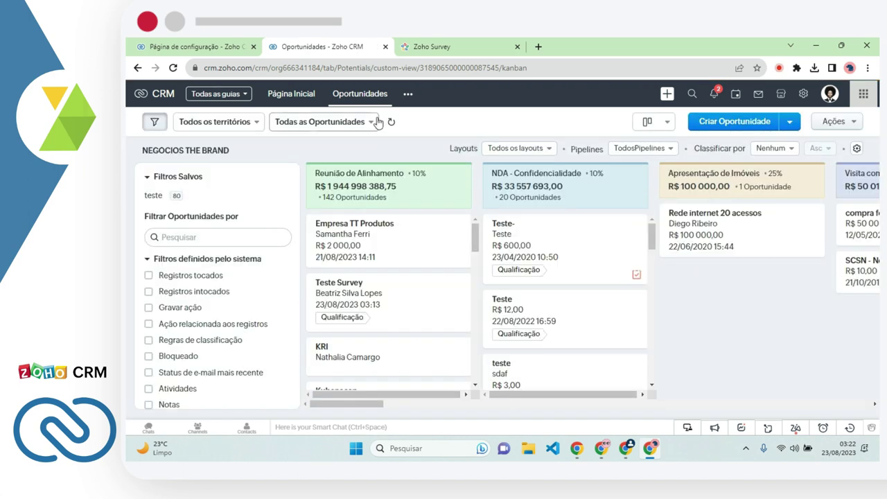
click(350, 286)
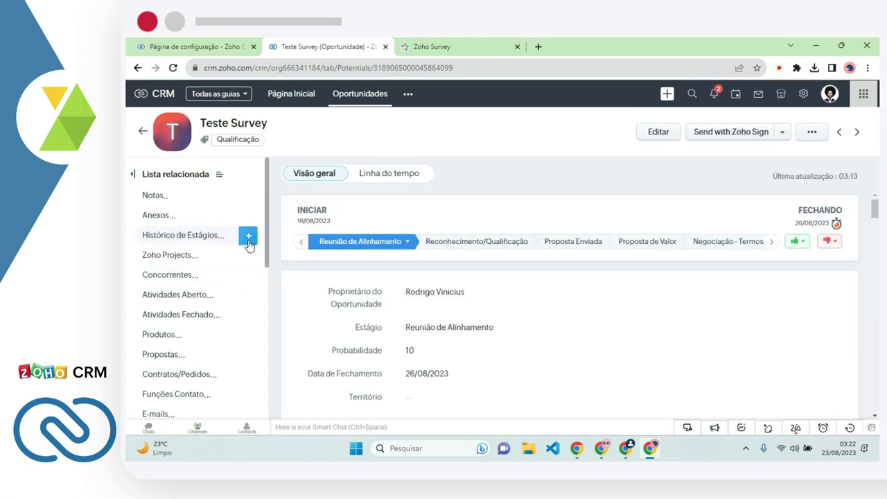
scroll(200, 313, down, 3)
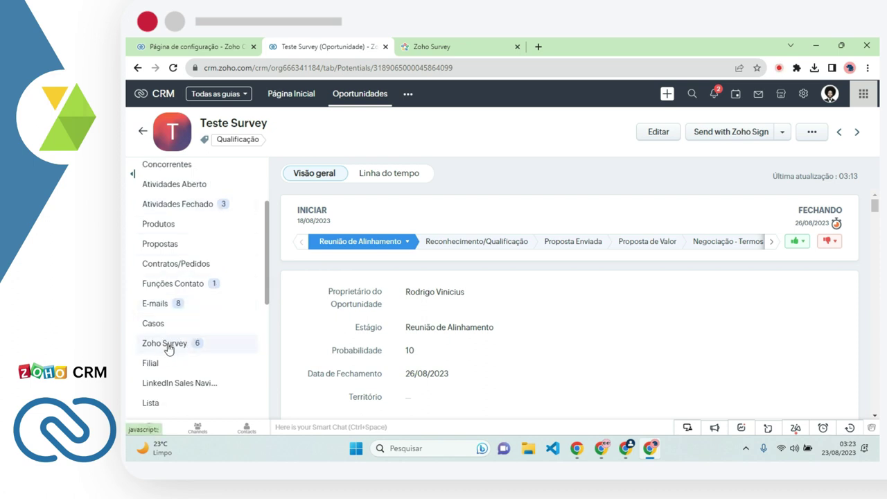
click(165, 343)
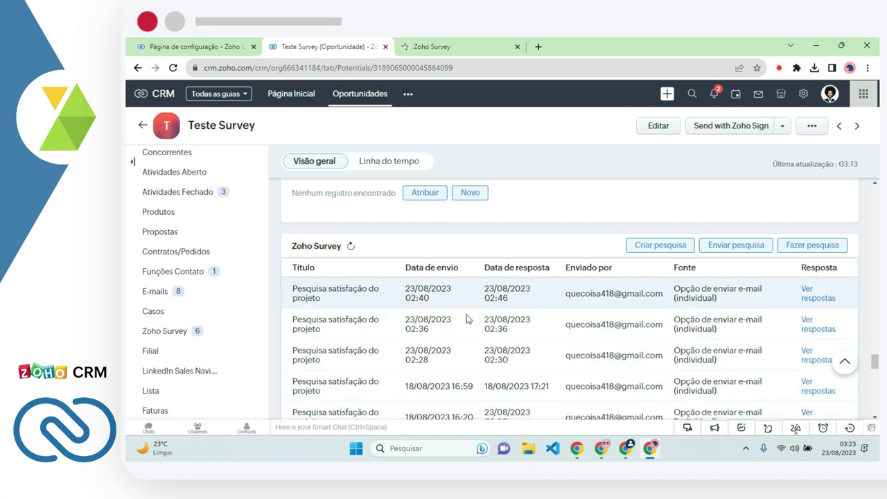
Step: Start sending a survey from My Department, choosing "Pesquisa satisfação do projeto", and insert its link into a new e-mail
click(744, 248)
click(501, 130)
click(496, 171)
click(478, 163)
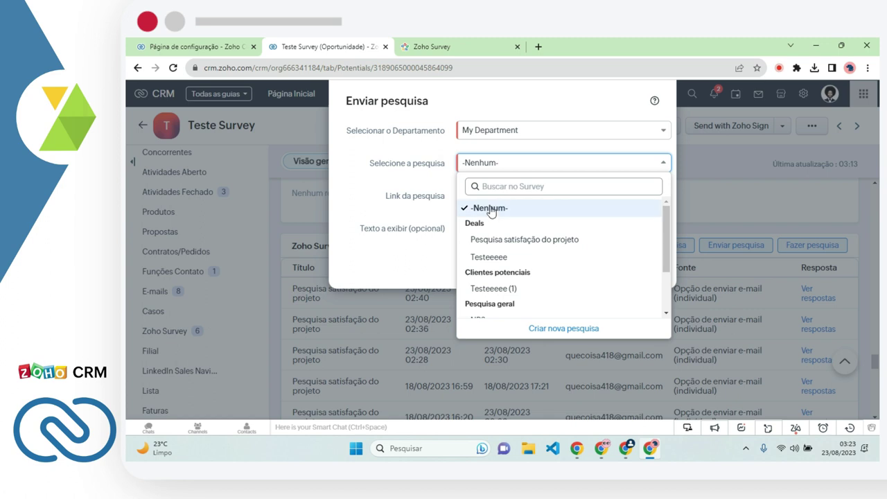
click(530, 244)
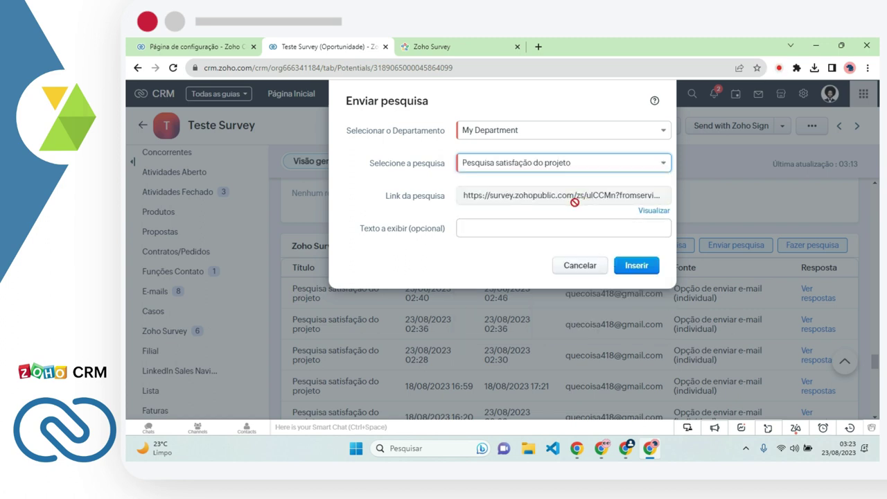
click(633, 268)
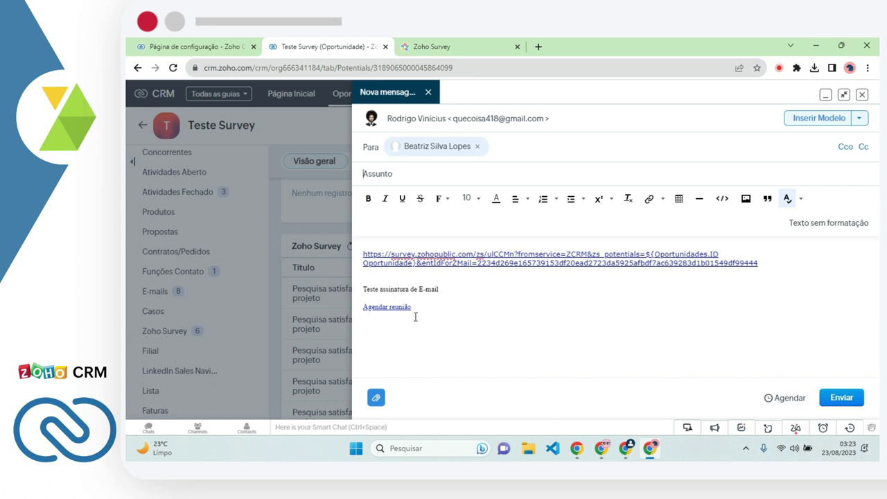
Step: Replace the e-mail's content with the template "Modelo de e-mail para pesquisa"
drag(415, 316, 335, 251)
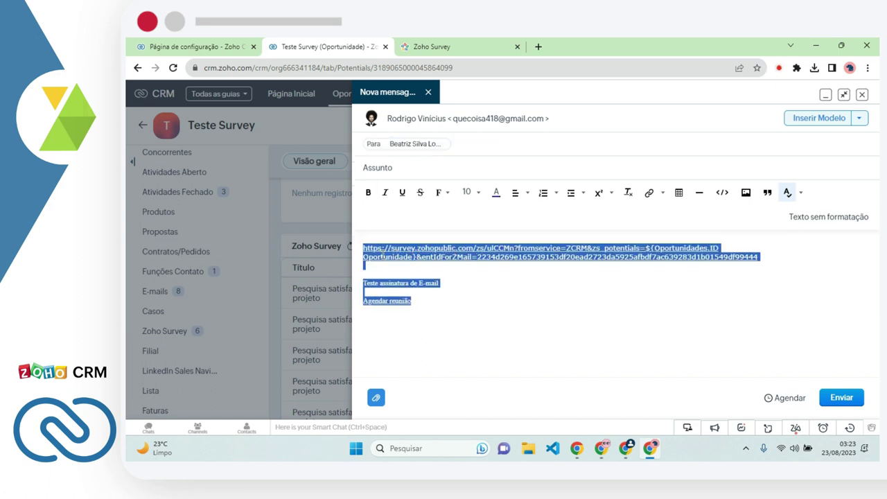
click(816, 117)
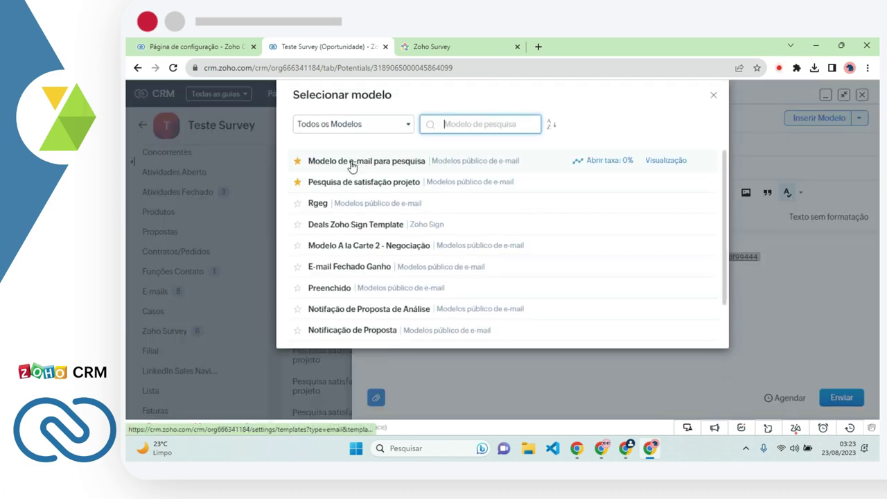
click(354, 162)
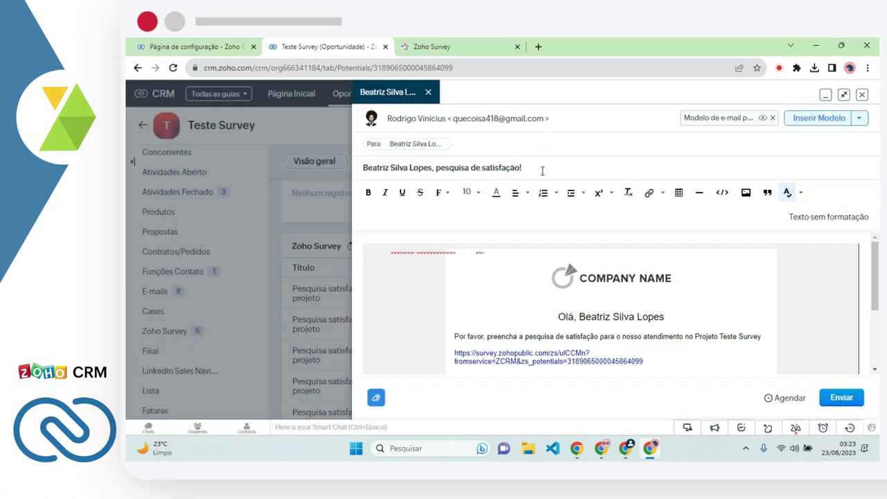
Step: Review the survey e-mail's subject, greeting, survey link, closing and footer
drag(525, 167, 363, 167)
scroll(585, 285, down, 1)
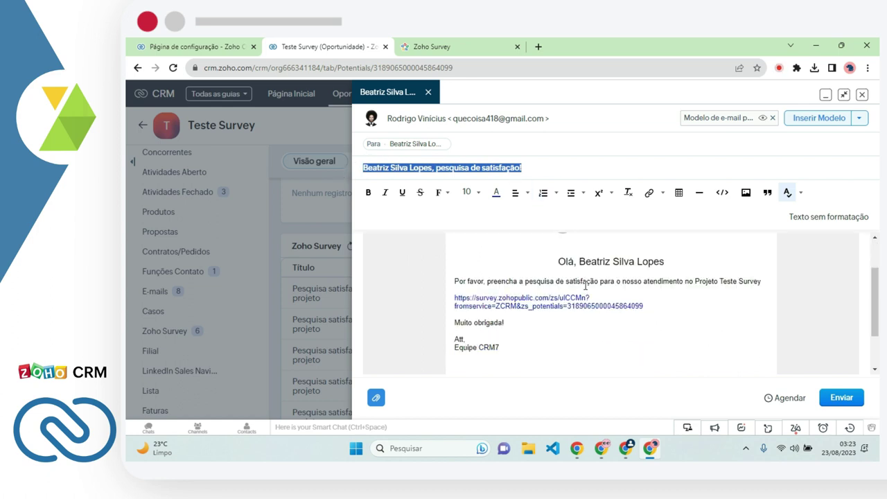
drag(654, 306, 668, 262)
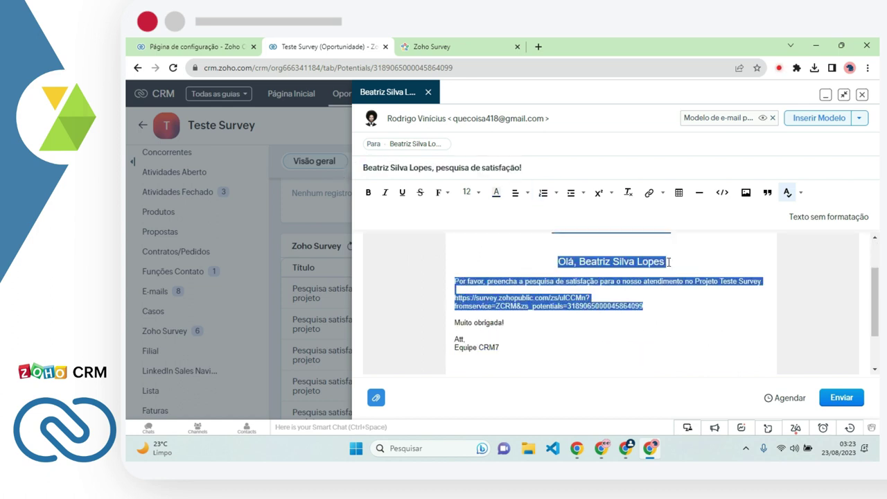
scroll(696, 292, down, 1)
scroll(662, 288, up, 1)
click(682, 264)
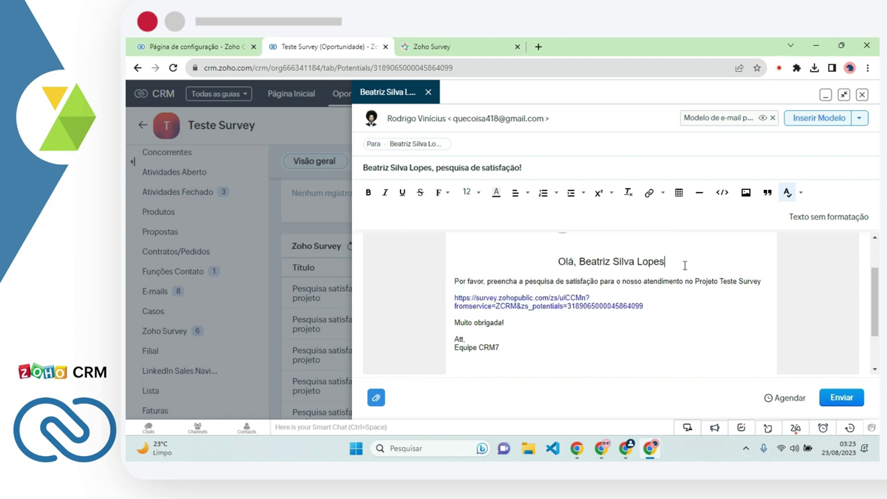
click(652, 292)
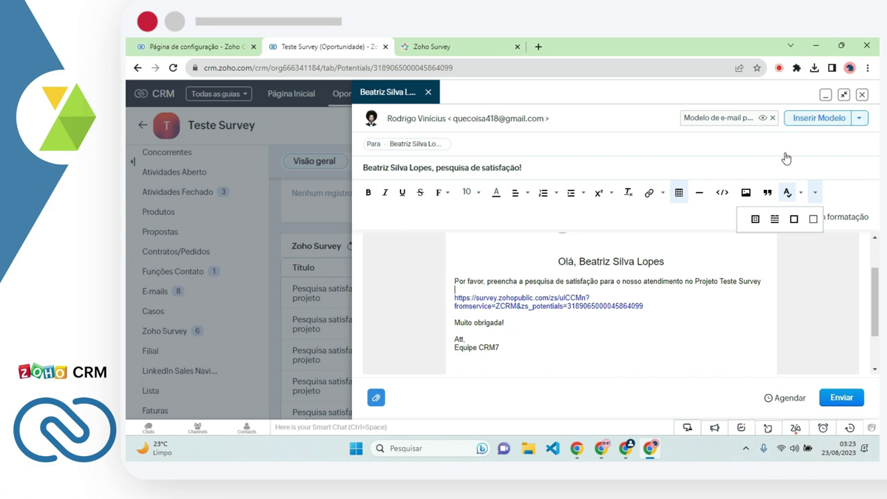
scroll(610, 283, up, 1)
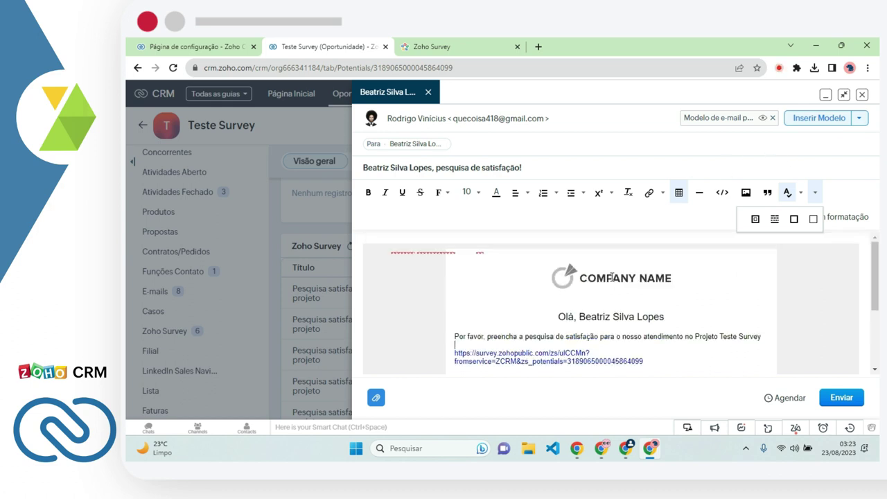
scroll(610, 277, down, 1)
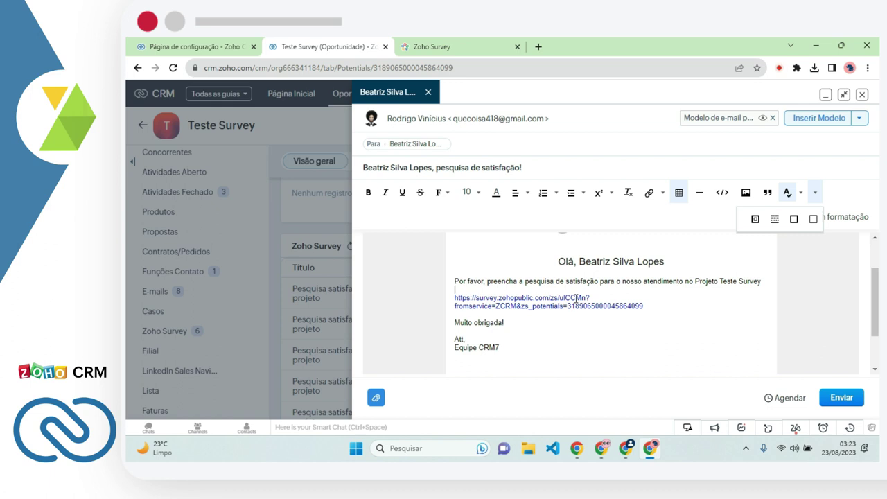
scroll(573, 334, down, 1)
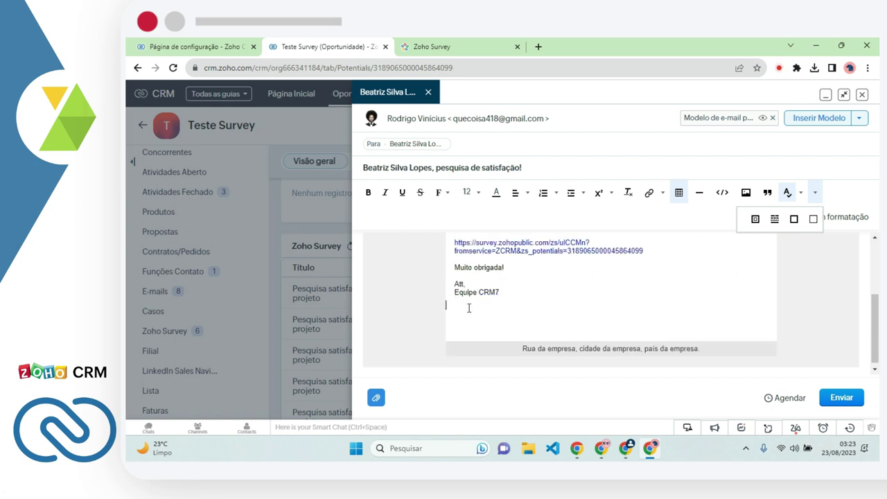
Step: Send the survey e-mail, switch to Gmail and open the newly received satisfaction survey conversation in the inbox
scroll(794, 318, up, 2)
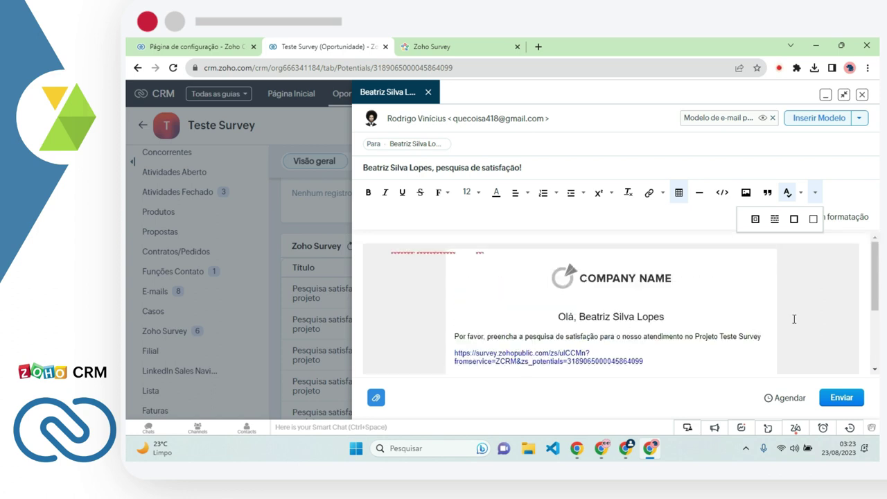
click(841, 397)
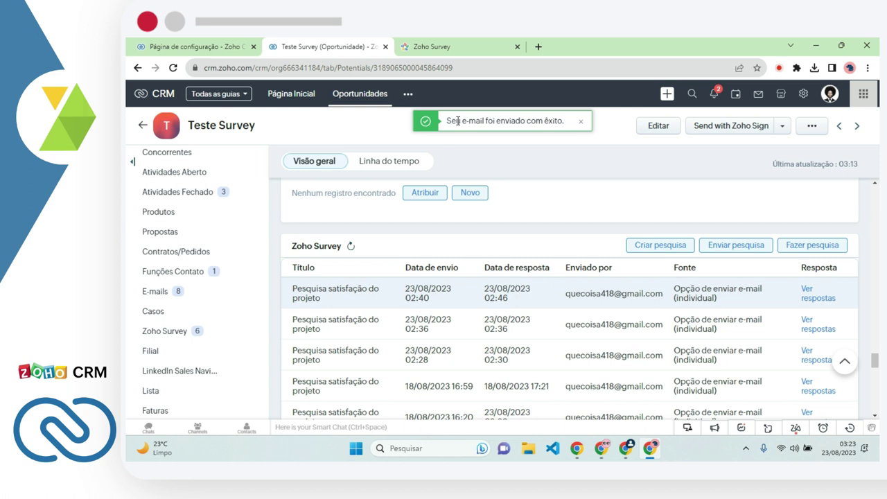
click(599, 450)
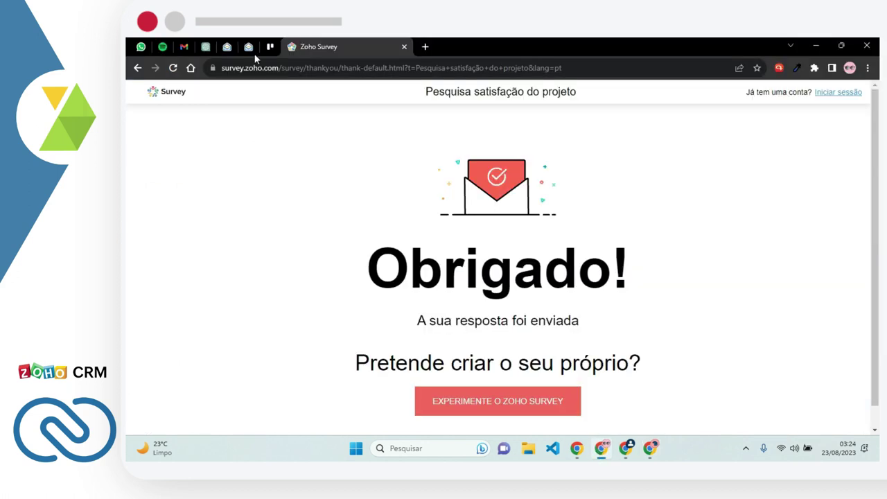
click(183, 46)
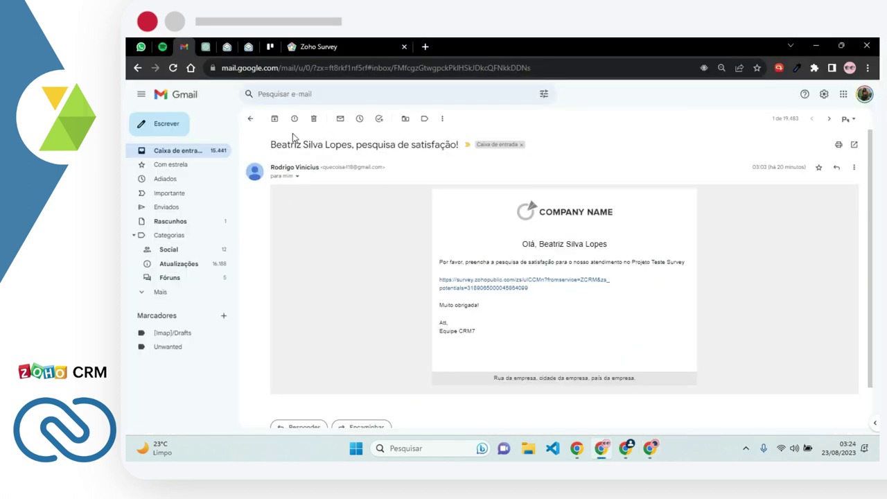
click(250, 118)
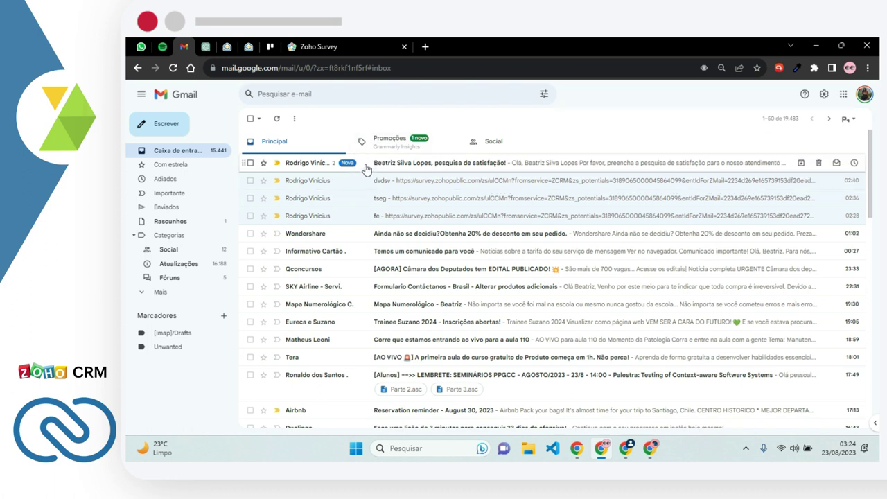
click(346, 162)
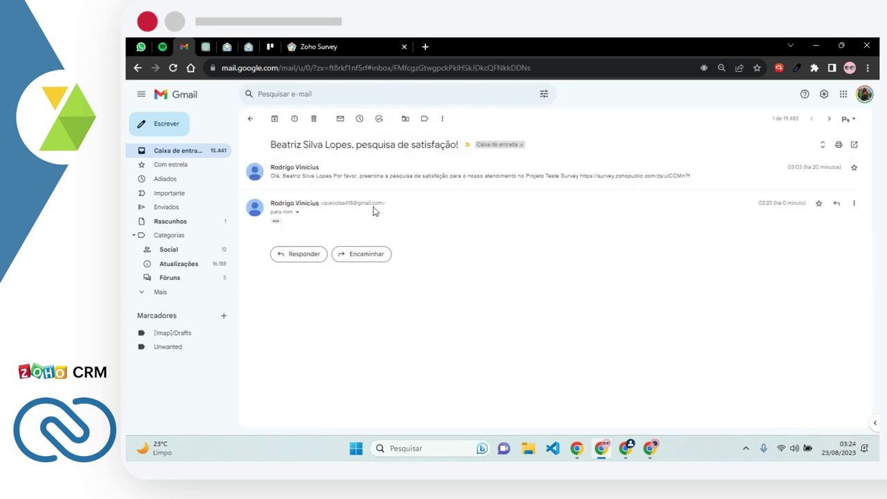
Step: Expand the latest message's trimmed content, open its survey link and close the old Zoho Survey thank-you tab
click(412, 181)
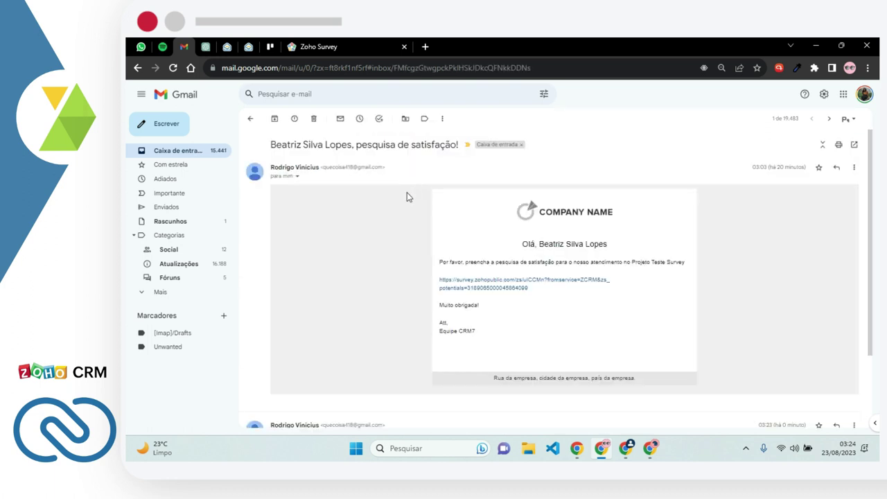
scroll(365, 196, down, 2)
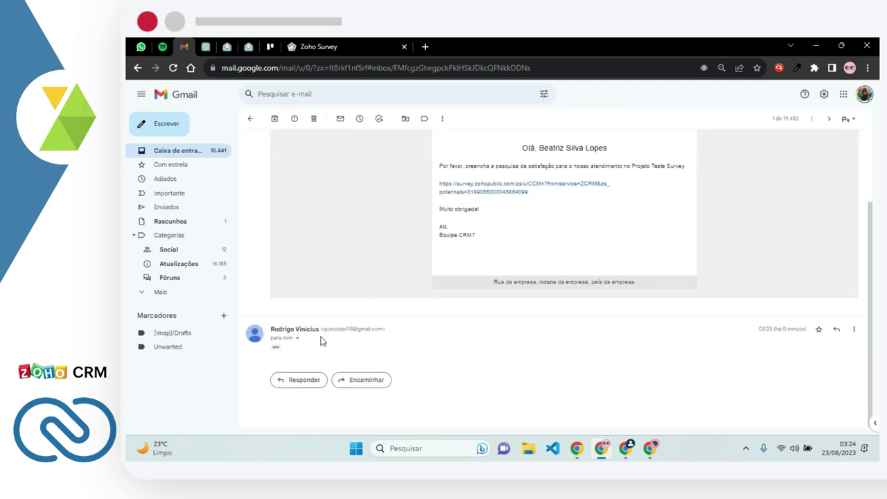
click(276, 350)
scroll(430, 312, down, 4)
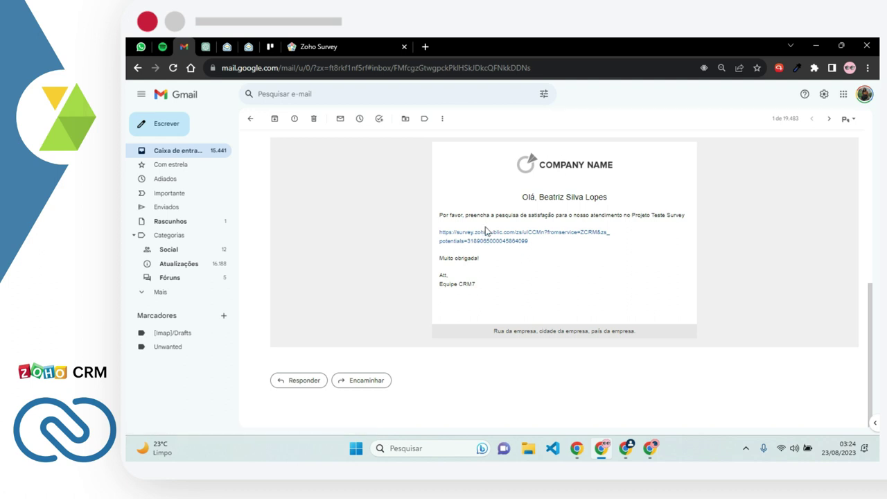
click(485, 239)
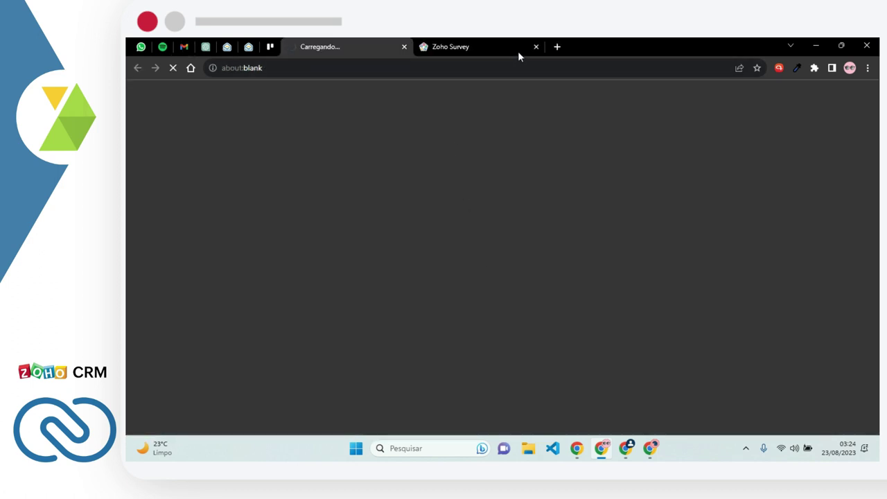
click(536, 47)
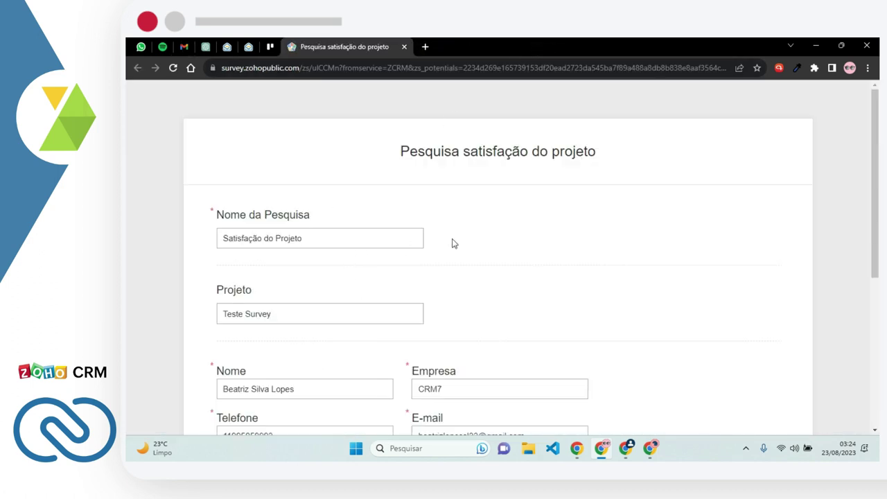
Step: Check the prefilled Nome da Pesquisa and Projeto fields of the satisfaction survey form
scroll(509, 225, down, 1)
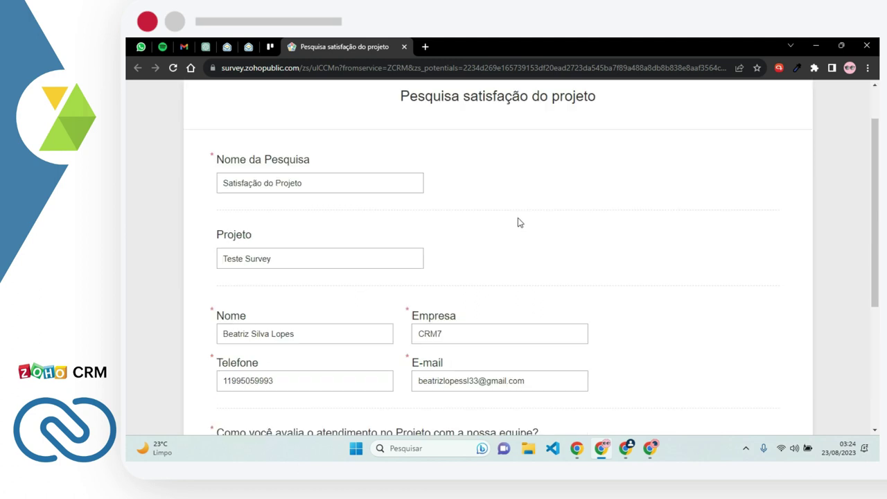
drag(211, 159, 289, 186)
click(226, 179)
click(309, 214)
scroll(308, 214, down, 1)
click(204, 202)
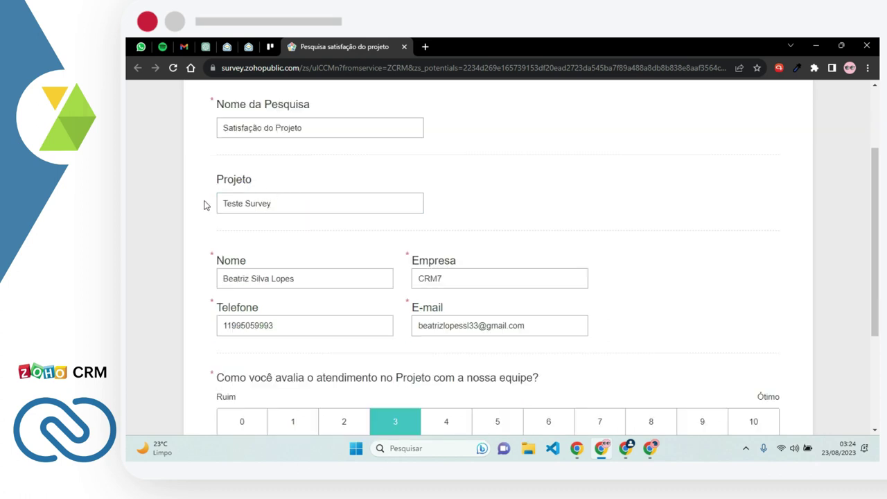
Step: Rate the project service 8 on the 0–10 scale and submit the survey
scroll(218, 216, down, 1)
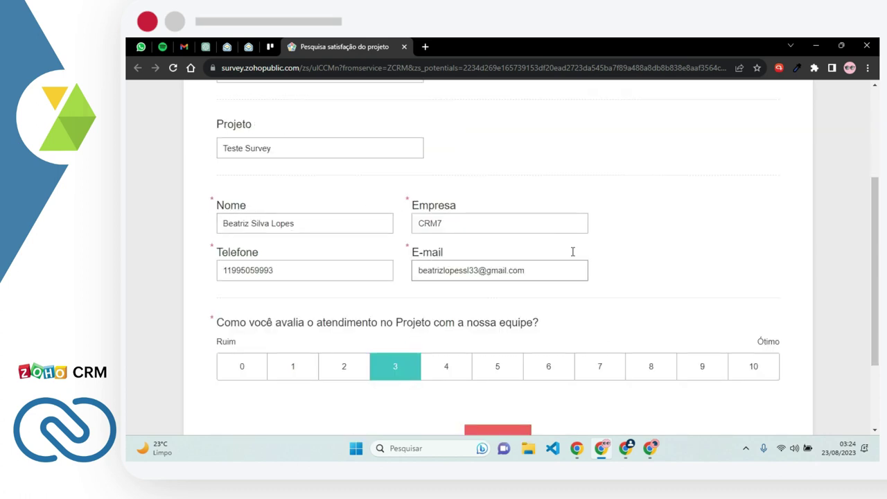
scroll(526, 242, down, 1)
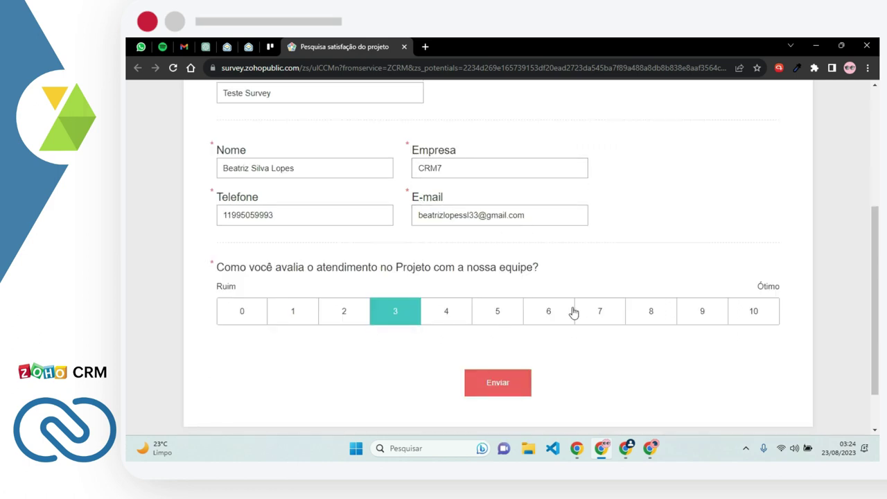
click(648, 314)
click(511, 387)
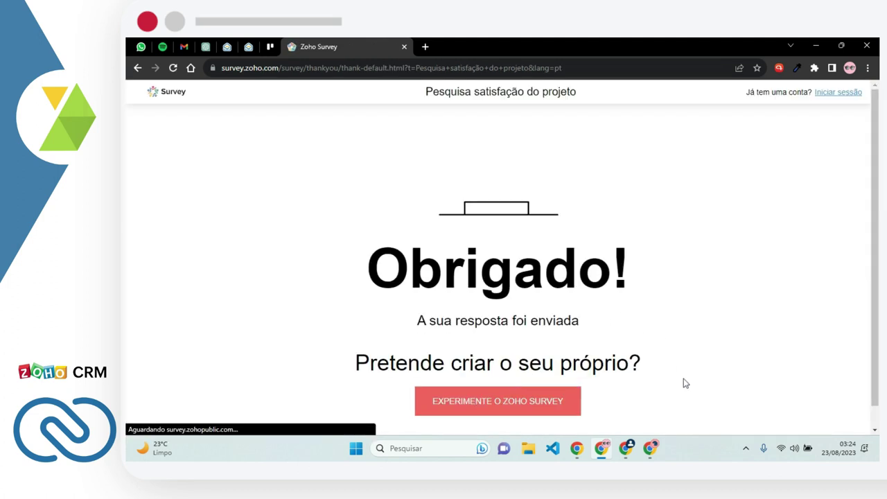
Step: Switch back to Zoho CRM and reload the Teste Survey record to fetch the survey response
click(650, 448)
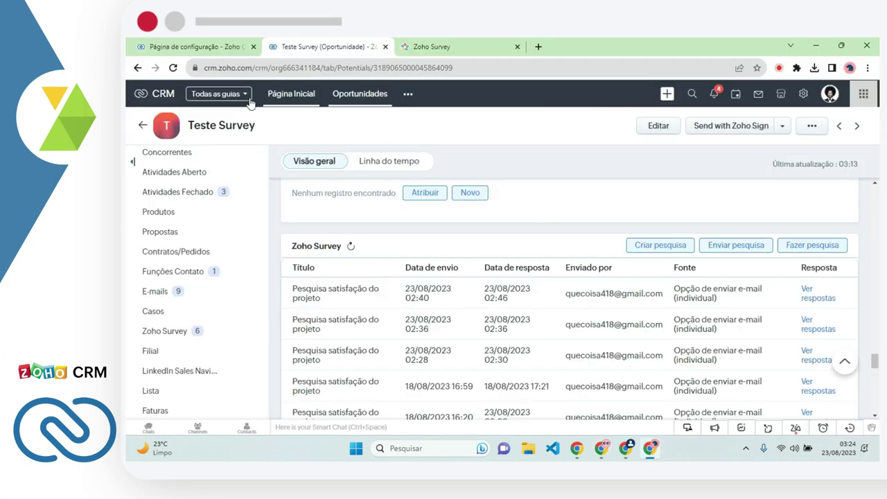
click(172, 68)
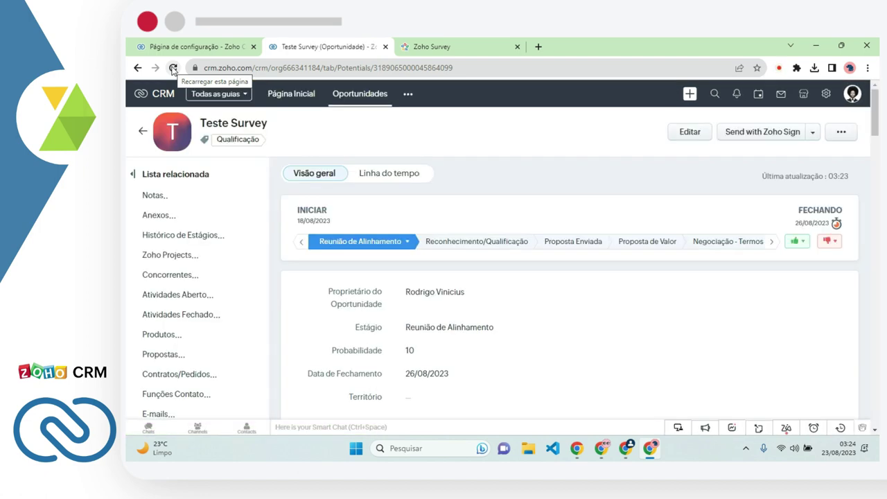
click(173, 68)
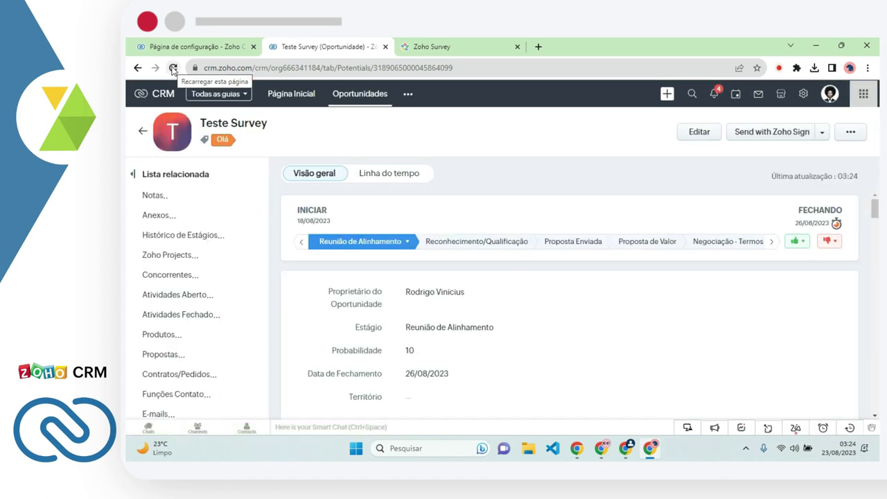
click(173, 68)
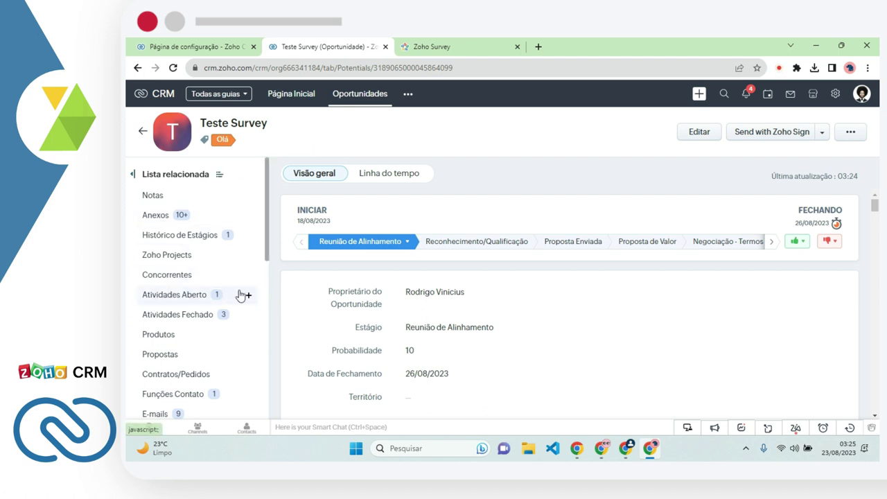
Step: Check the Nome da Pesquisa and Nota Projeto fields in the record's Pesquisa Survey section
scroll(455, 257, down, 3)
scroll(456, 257, down, 10)
scroll(483, 246, up, 1)
drag(319, 292, 491, 293)
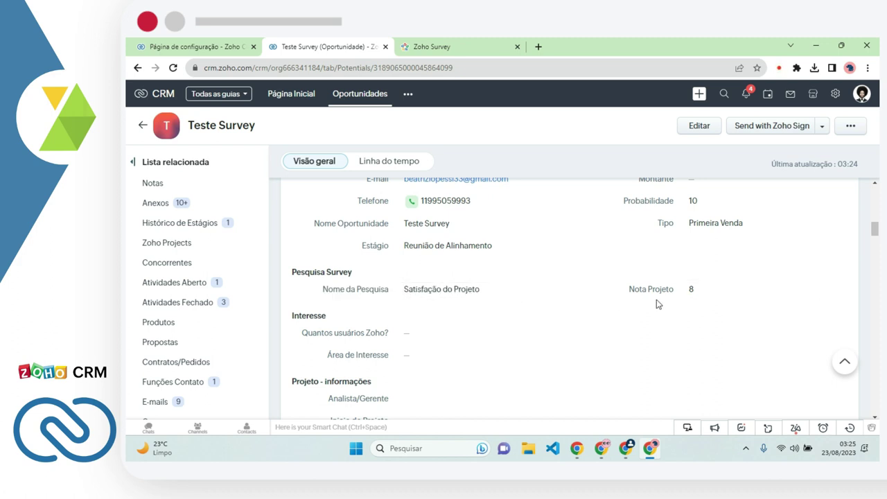
mouse_move(632, 291)
mouse_down()
mouse_move(702, 291)
mouse_move(625, 286)
mouse_up()
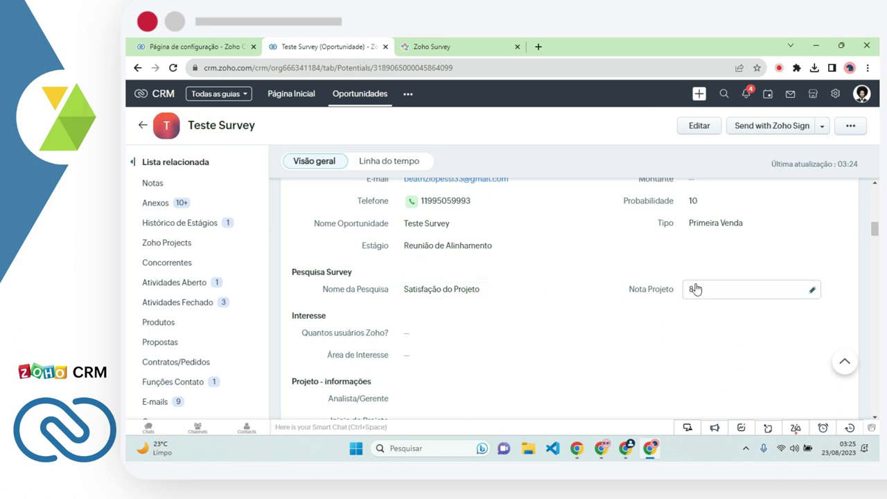
Step: Open the task "Pesquisa de Satisfação Projeto preenchida" from the record's Atividades Aberto list
click(175, 283)
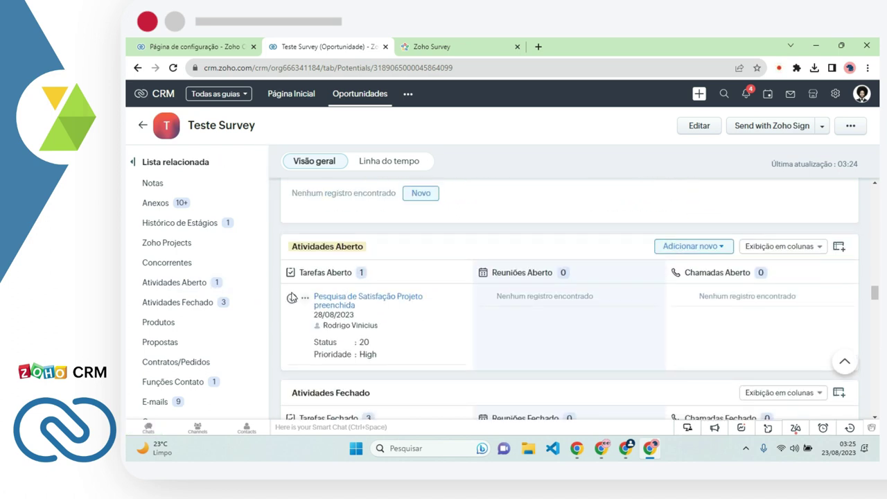
drag(311, 297, 376, 311)
click(374, 308)
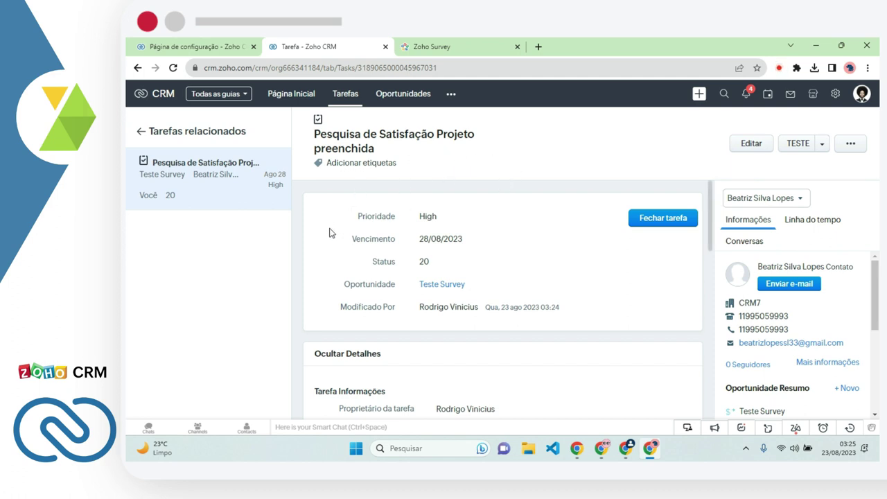
Step: Examine the task's priority, due date, status, related Oportunidade and remaining details
scroll(322, 293, down, 4)
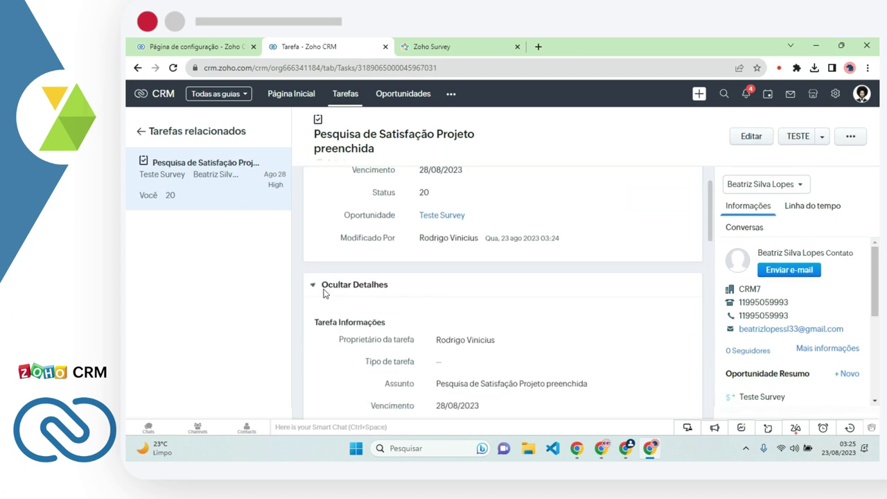
scroll(323, 293, down, 2)
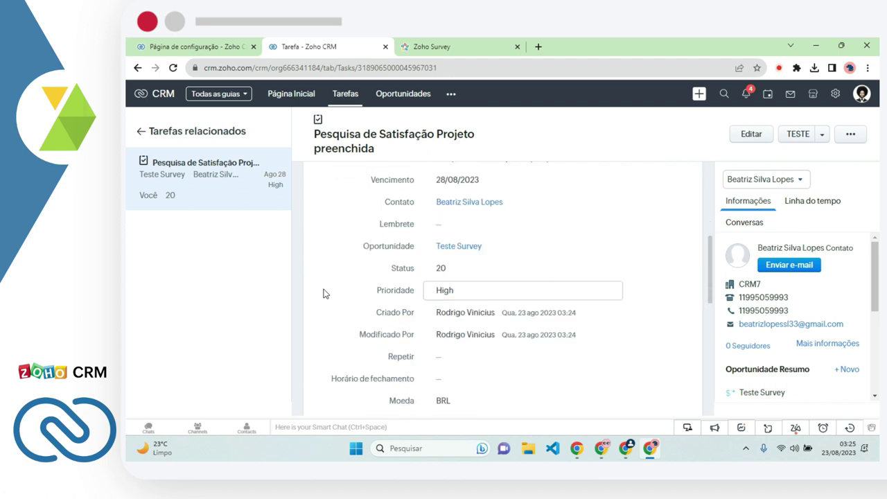
scroll(323, 293, down, 6)
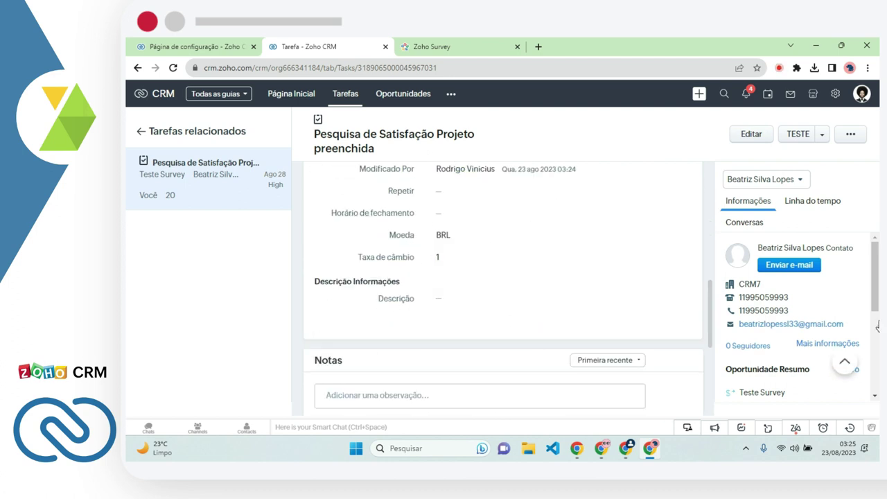
scroll(491, 352, down, 7)
scroll(490, 353, up, 14)
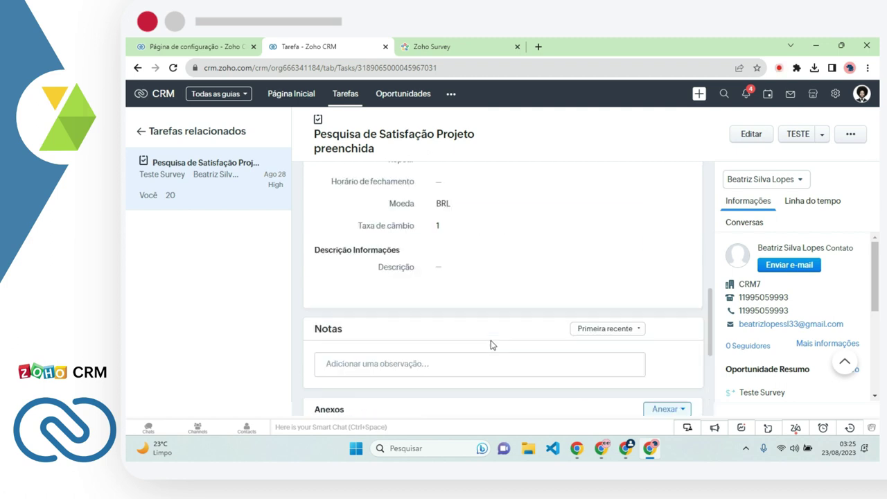
scroll(490, 344, up, 4)
scroll(411, 213, down, 2)
scroll(411, 212, up, 2)
drag(350, 247, 404, 246)
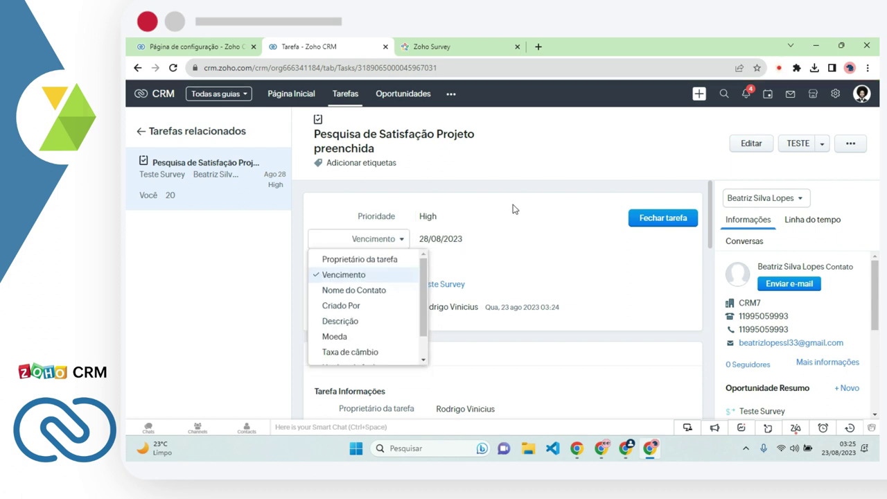
click(521, 188)
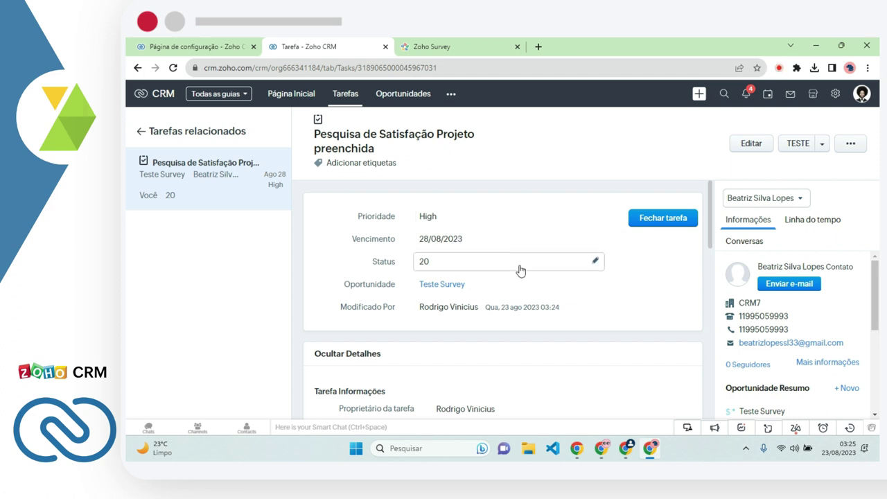
Step: Mark the task as completed and view it in the Teste Survey record's Atividades Fechado list
click(663, 218)
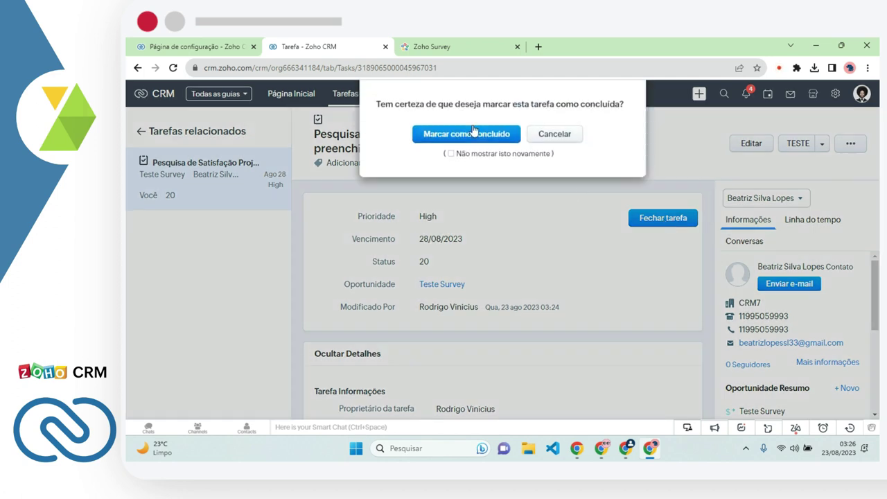
key(Return)
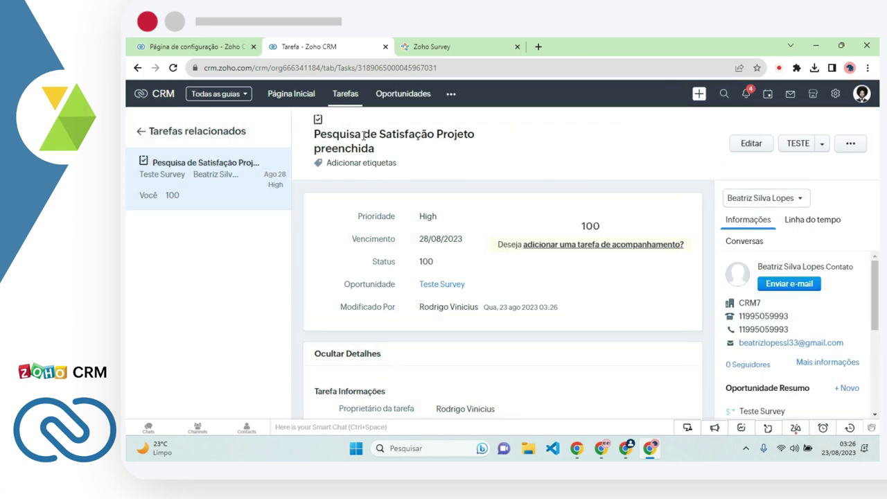
click(142, 132)
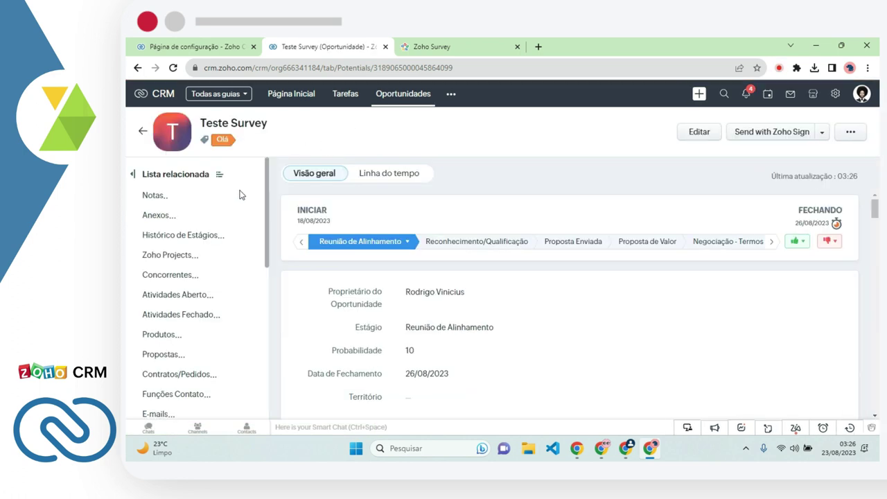
click(194, 317)
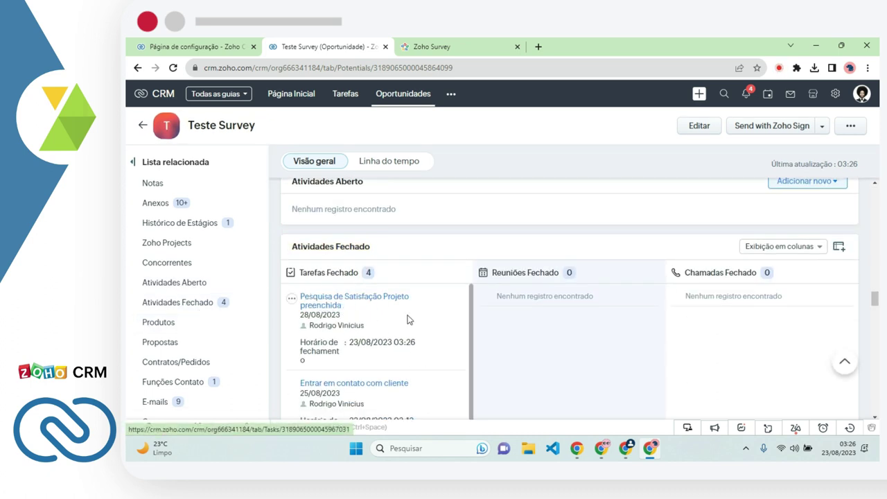
scroll(469, 295, down, 1)
scroll(473, 297, up, 1)
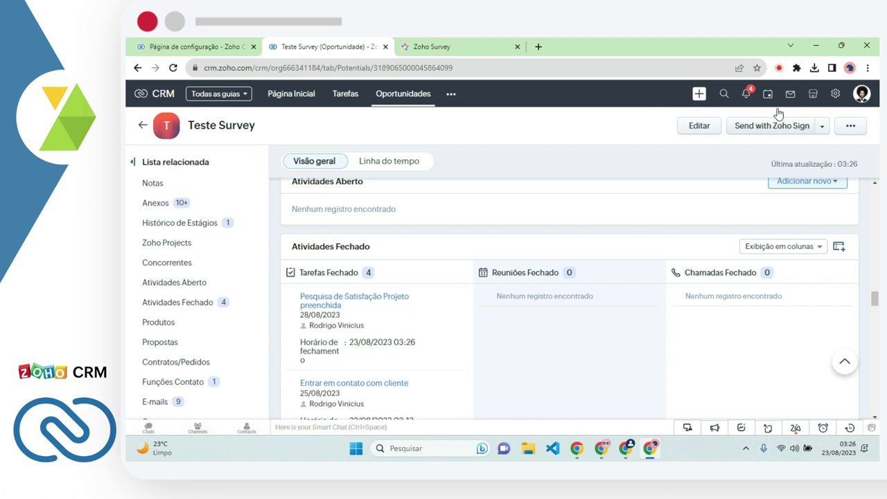
Step: Look through the Signals notifications for the survey e-mail activity, close them and return to the record's overview
click(746, 94)
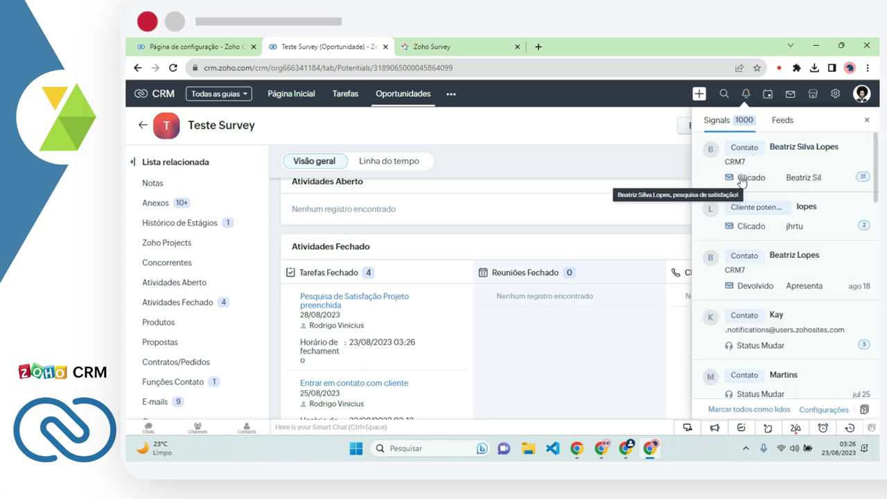
scroll(783, 291, down, 1)
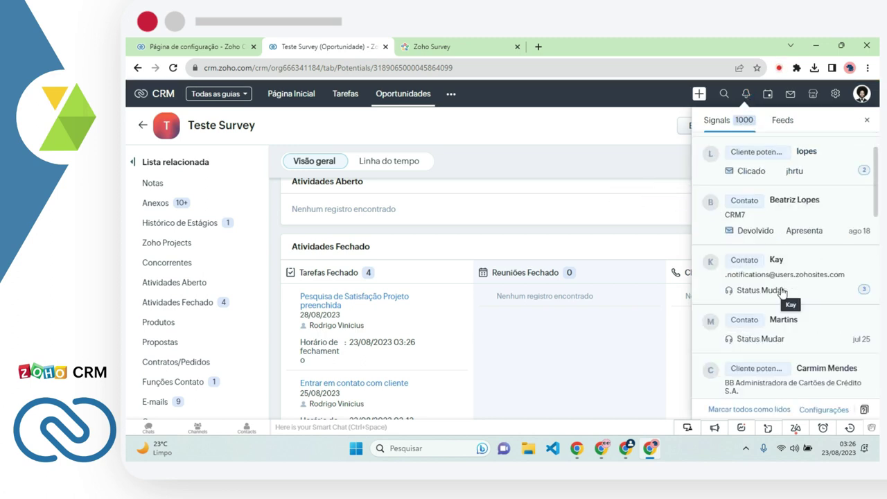
scroll(762, 284, up, 1)
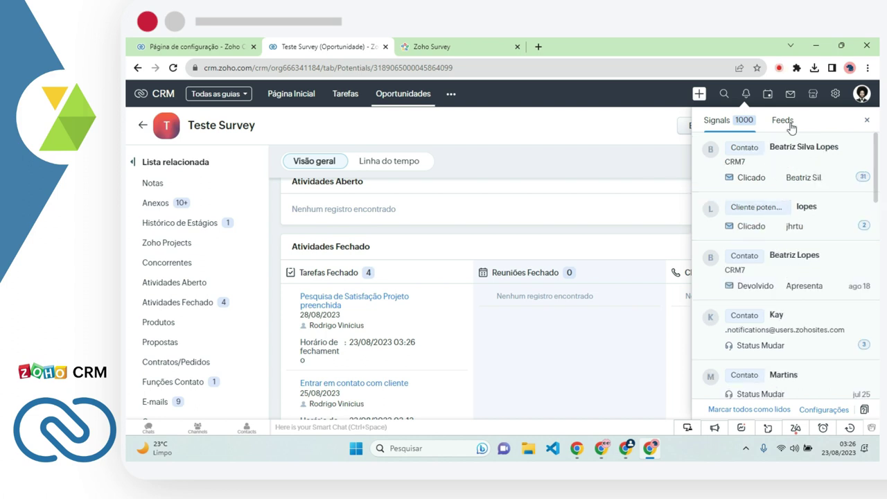
click(619, 139)
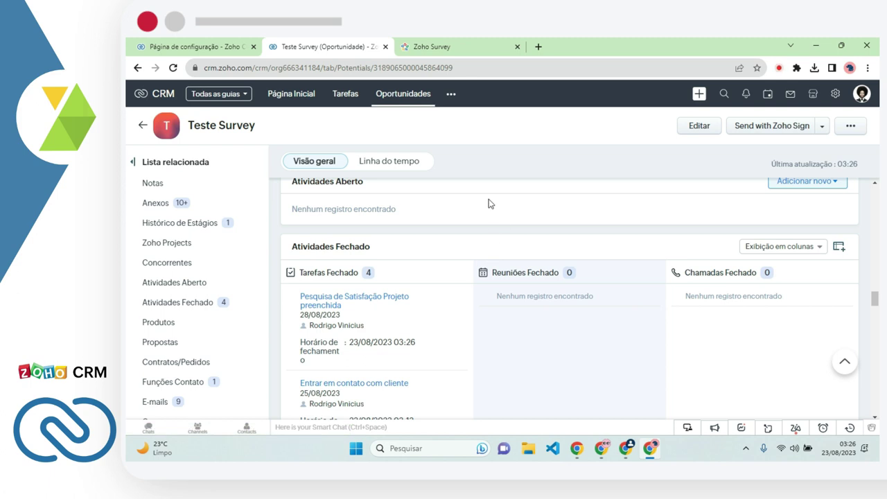
scroll(665, 233, up, 10)
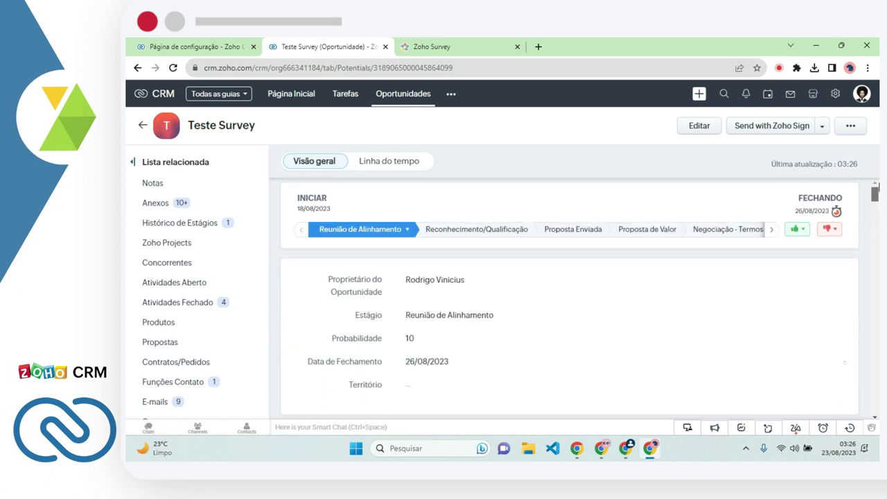